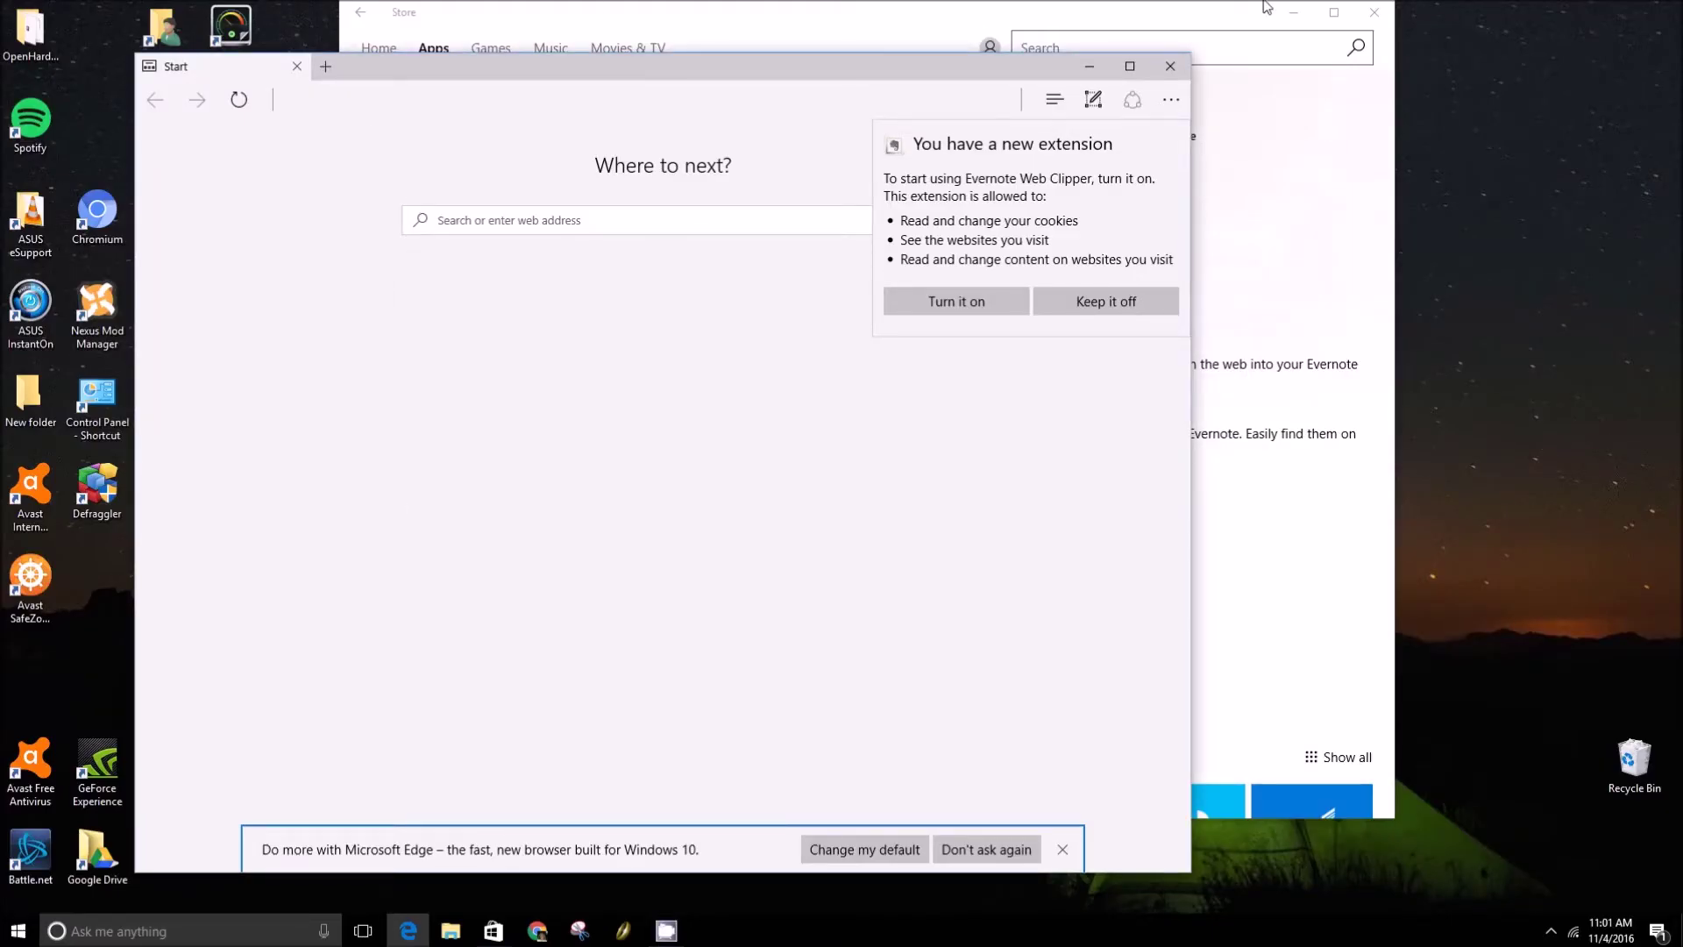
Close the Microsoft Store window and bring up Edge's More (...) menu.
click(1363, 20)
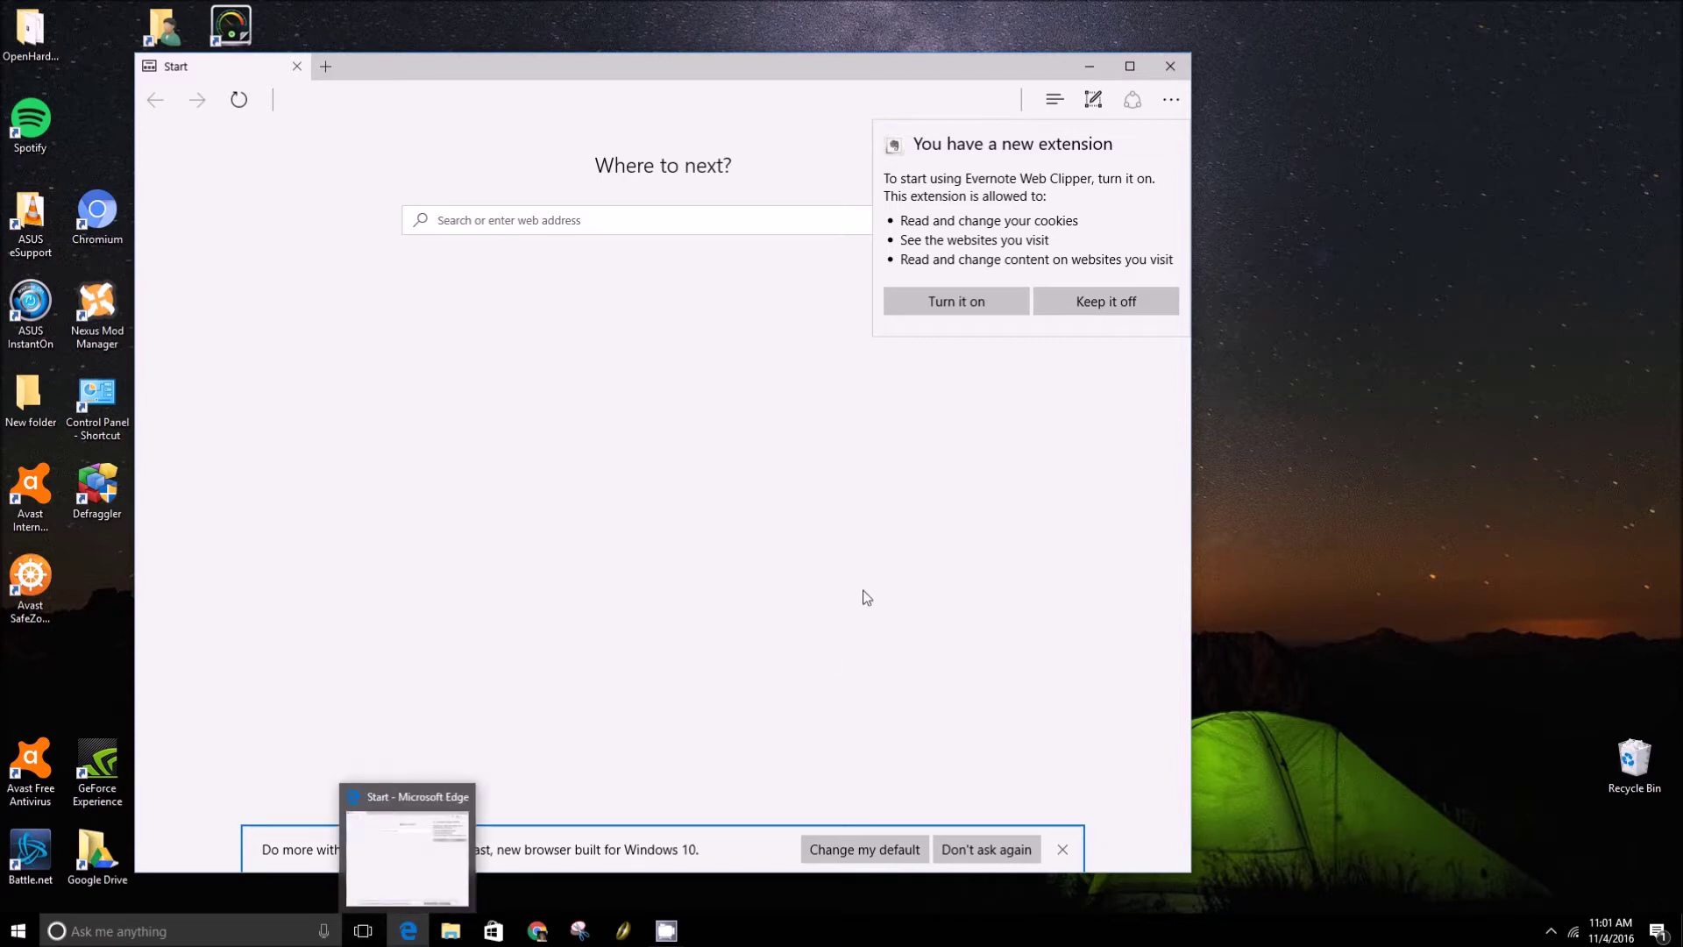
click(1161, 102)
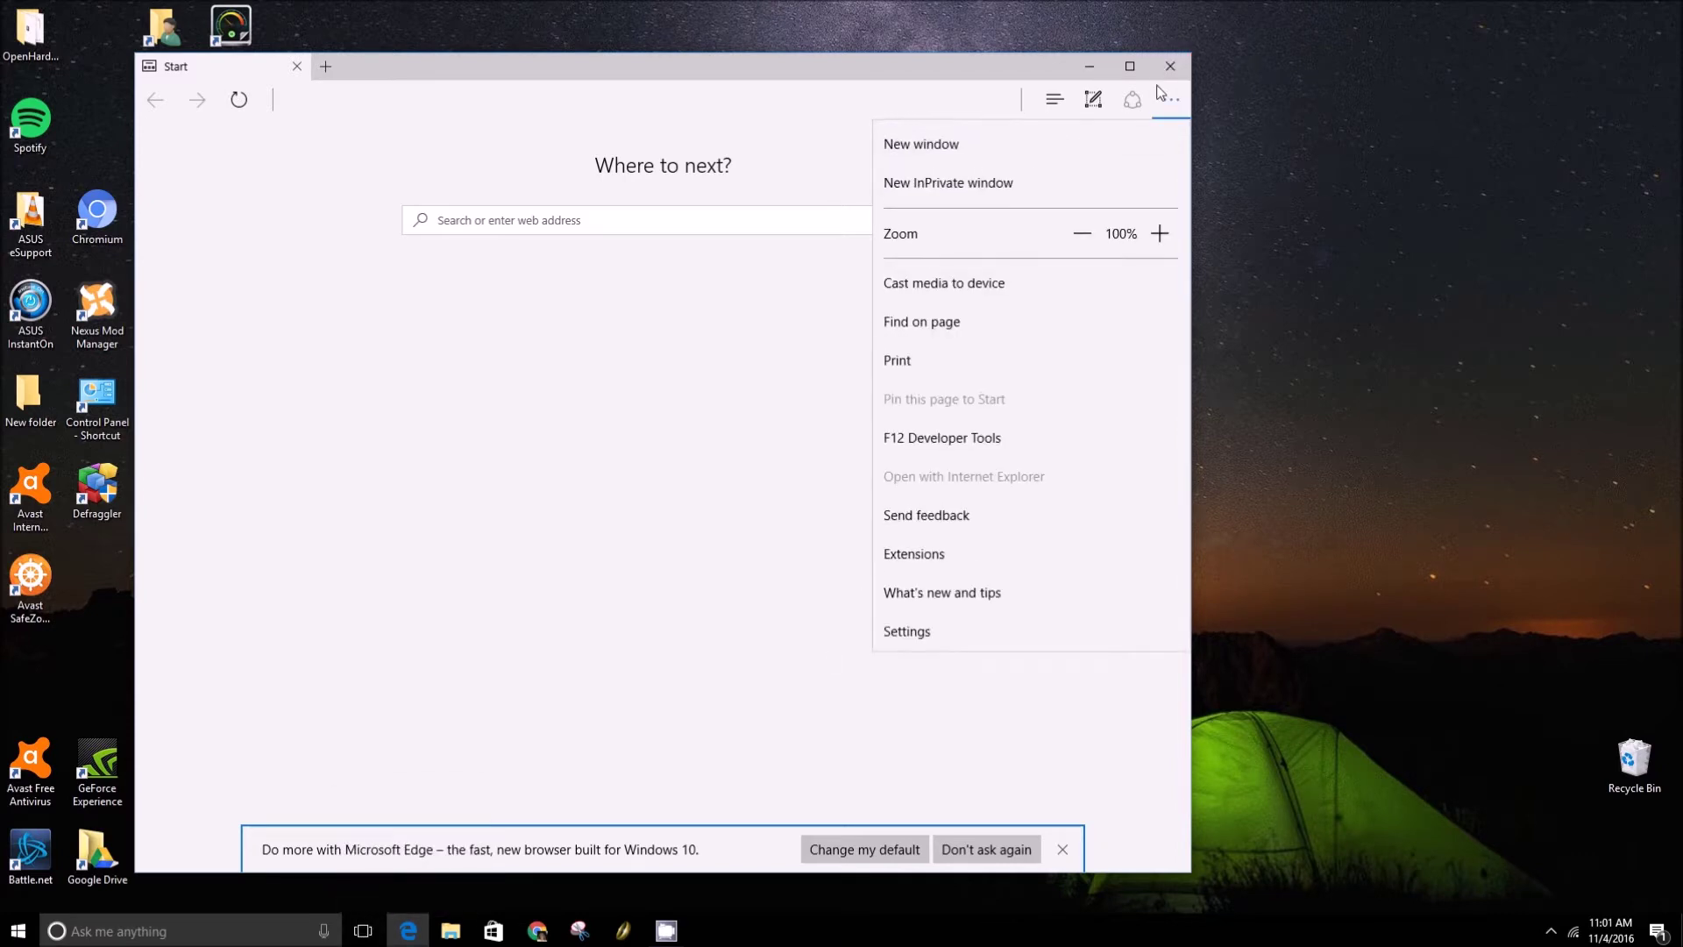
From Extensions, keep Evernote Web Clipper off and browse Edge extensions in the Store.
click(965, 561)
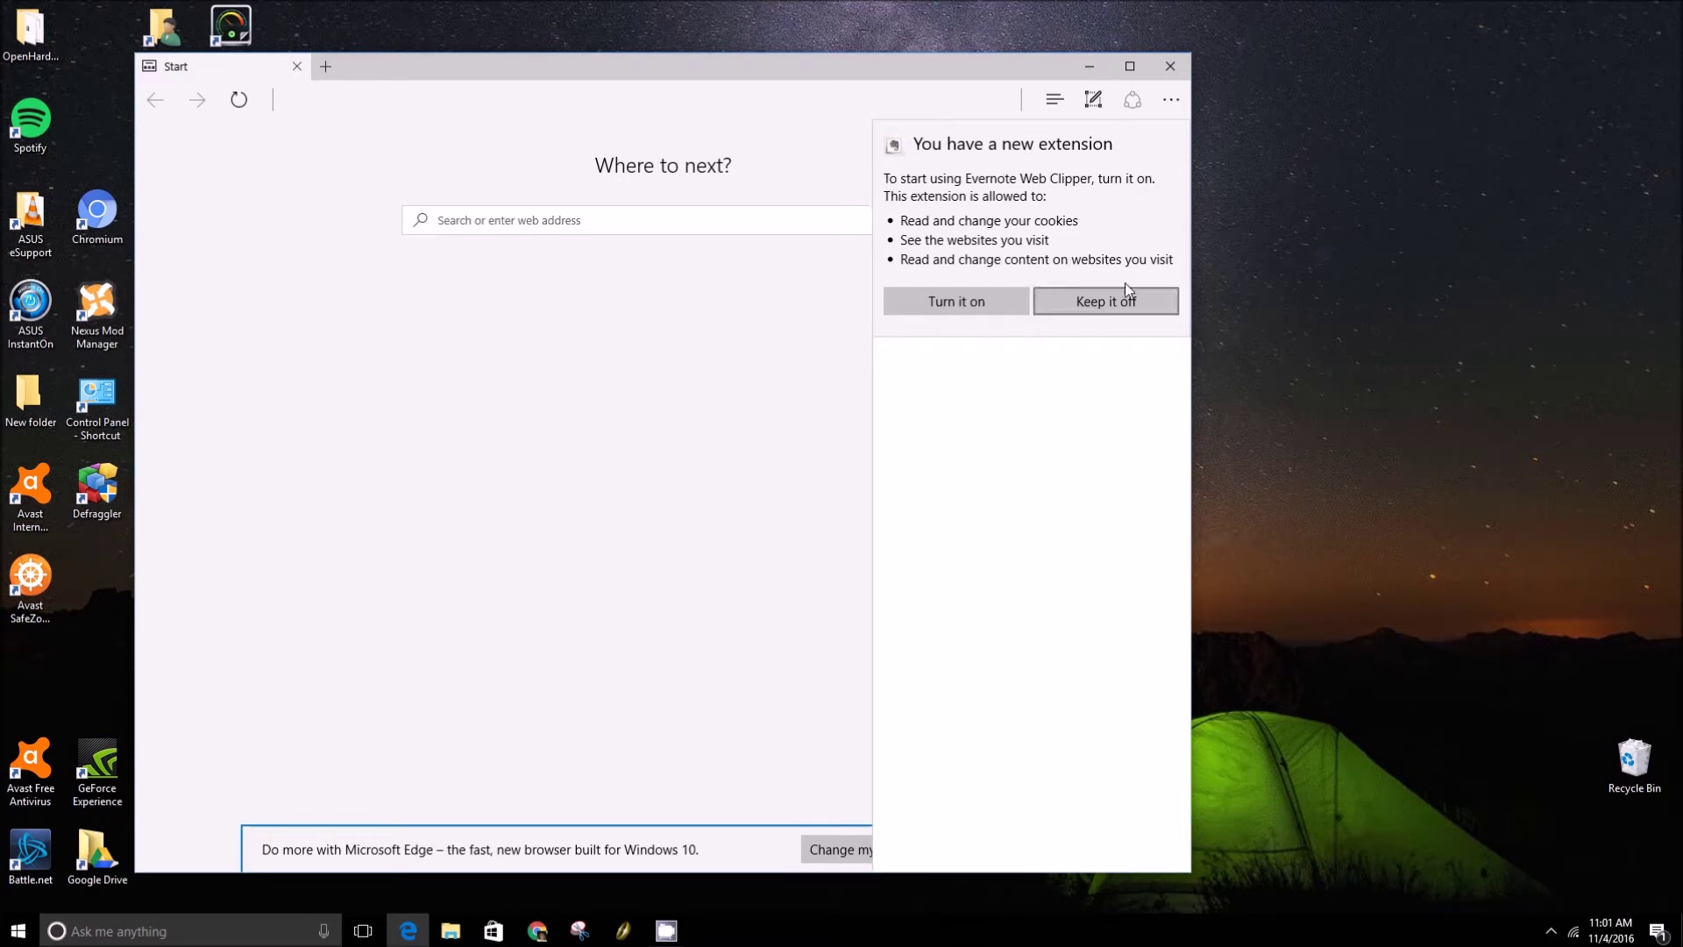
click(1110, 303)
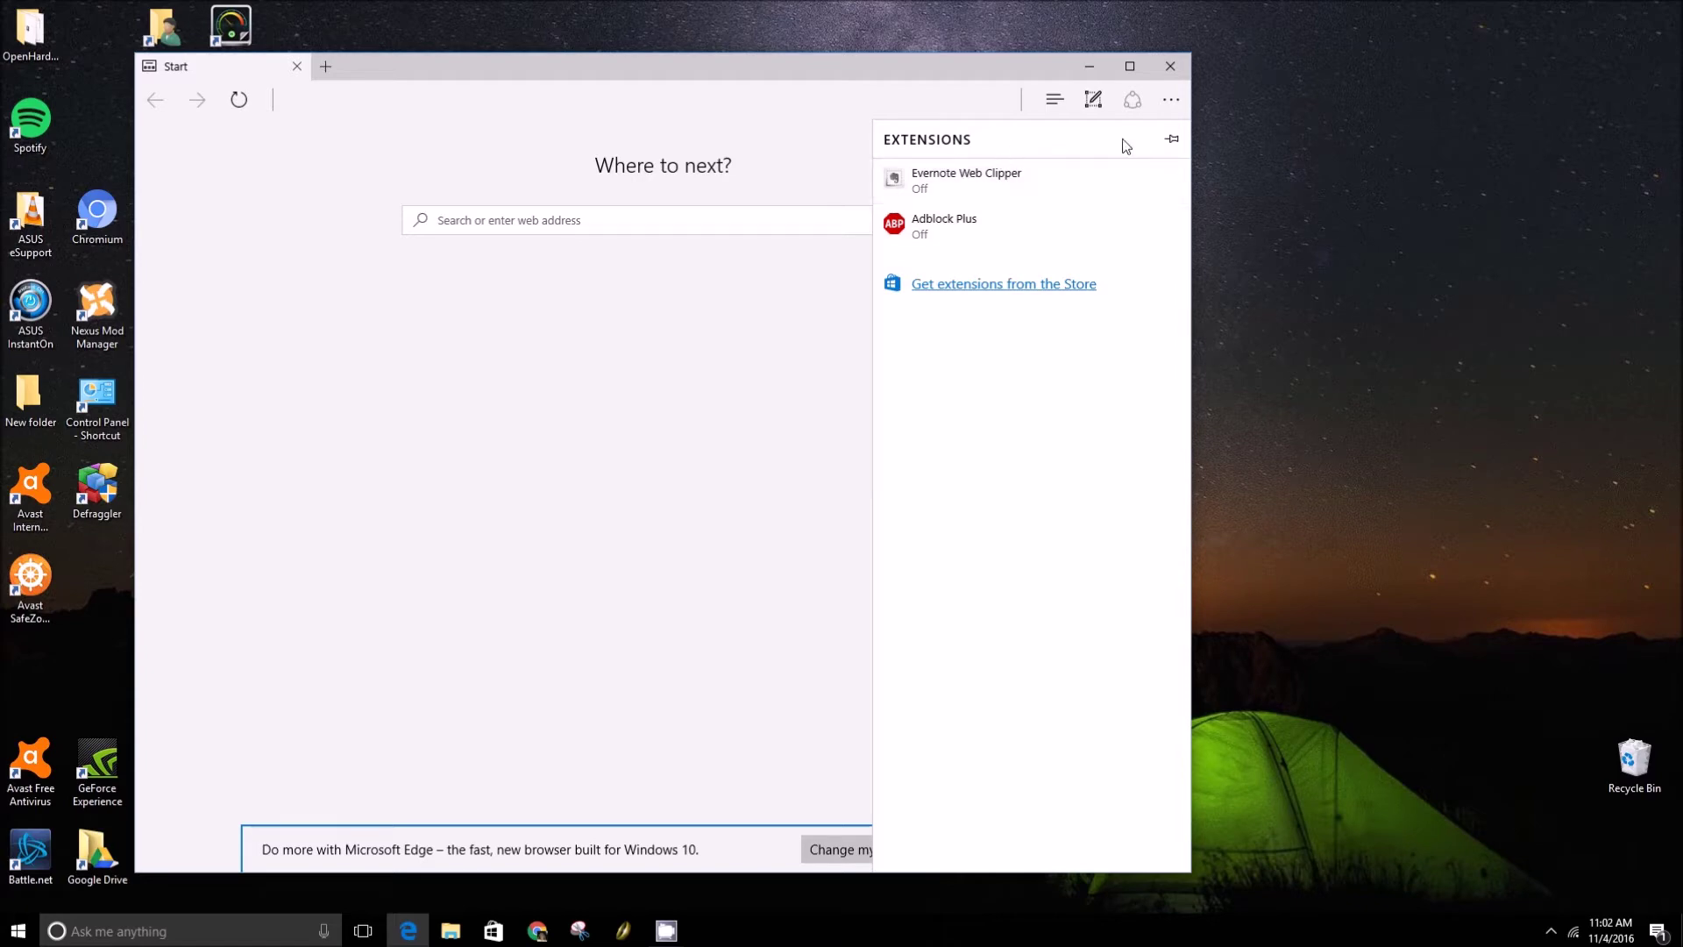
click(945, 295)
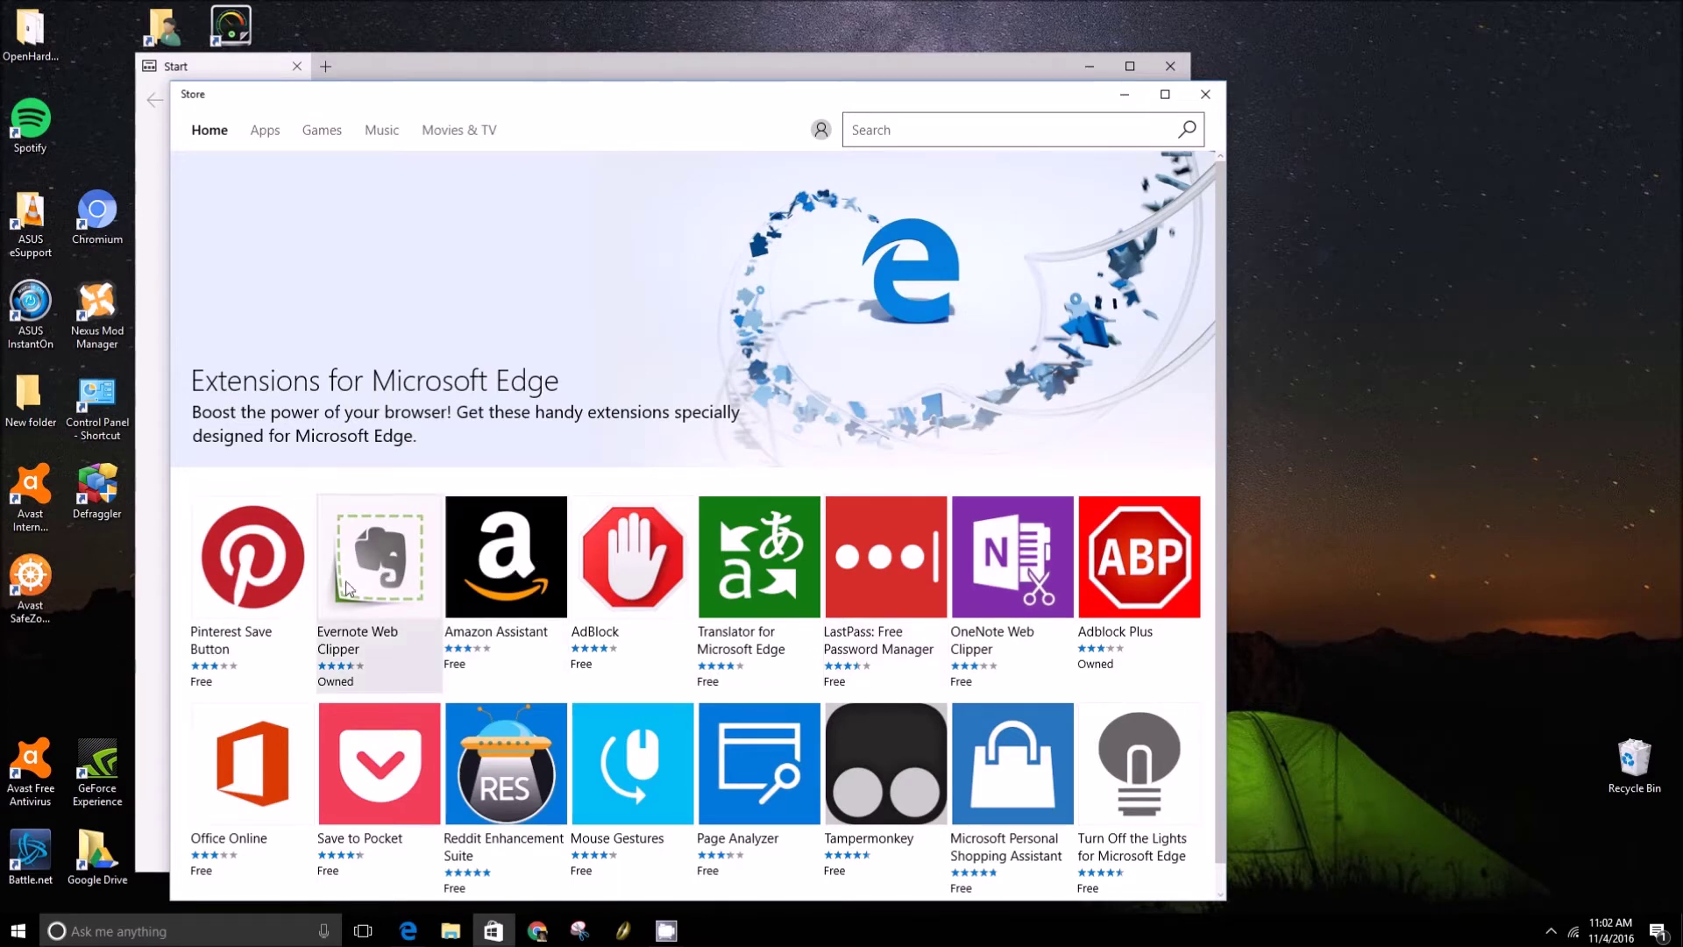
Open the Amazon Assistant extension's product page in the Store.
click(490, 555)
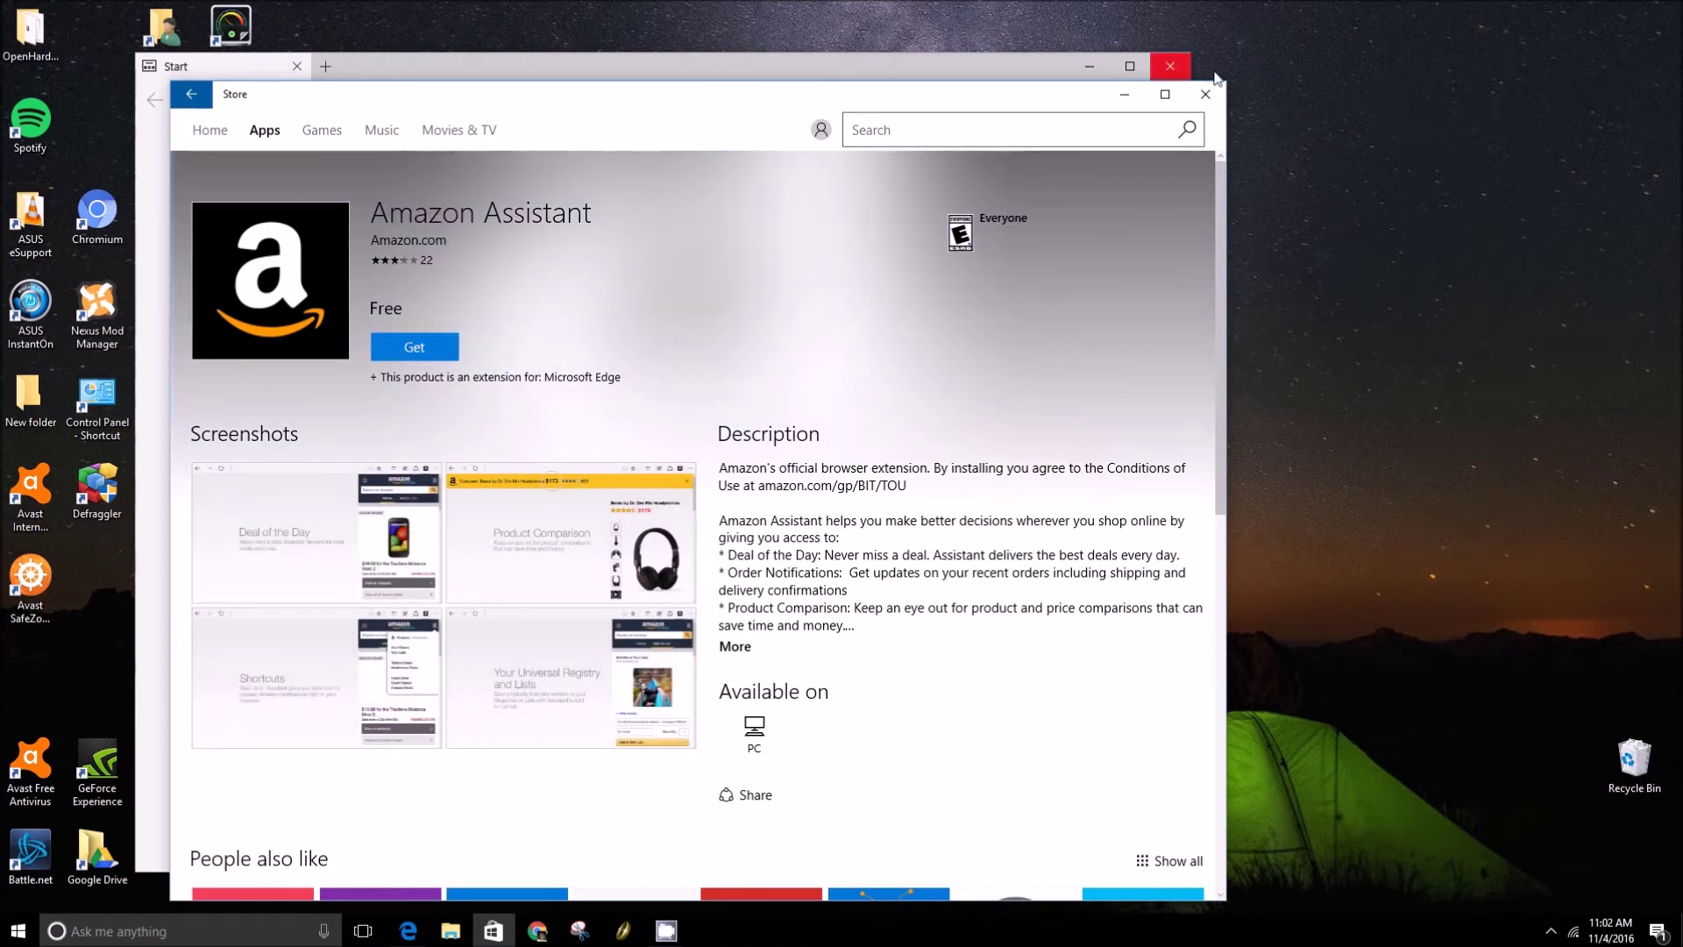
Review Evernote Web Clipper's details in the Extensions pane, then dismiss the pane.
click(1125, 94)
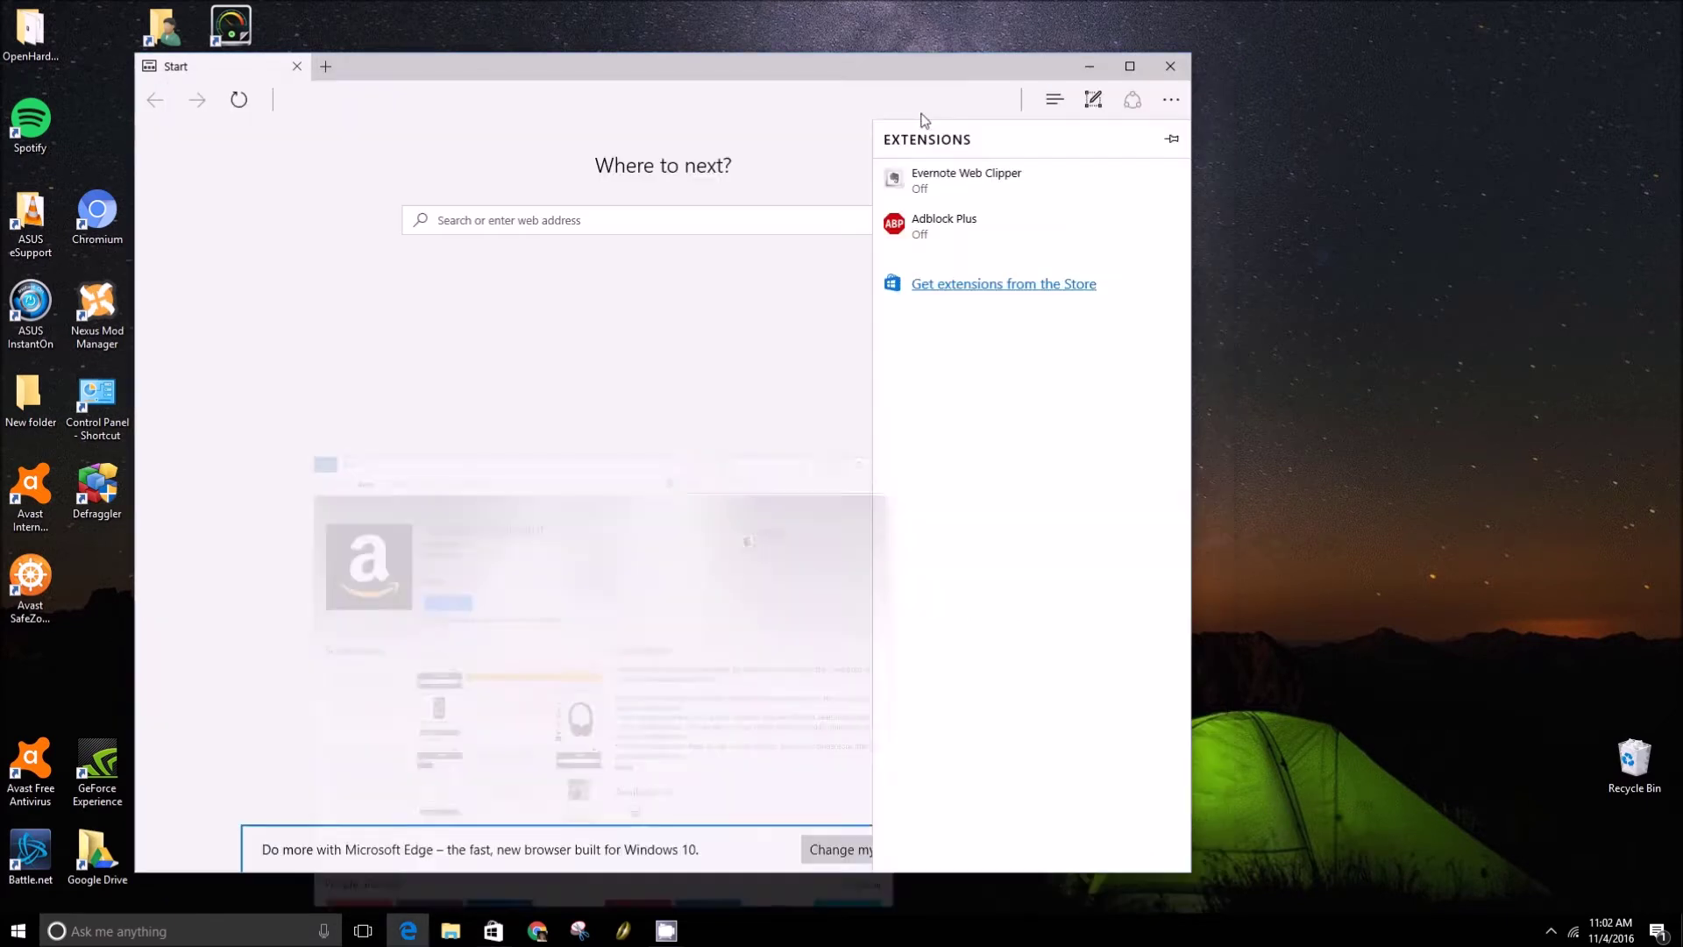
click(996, 186)
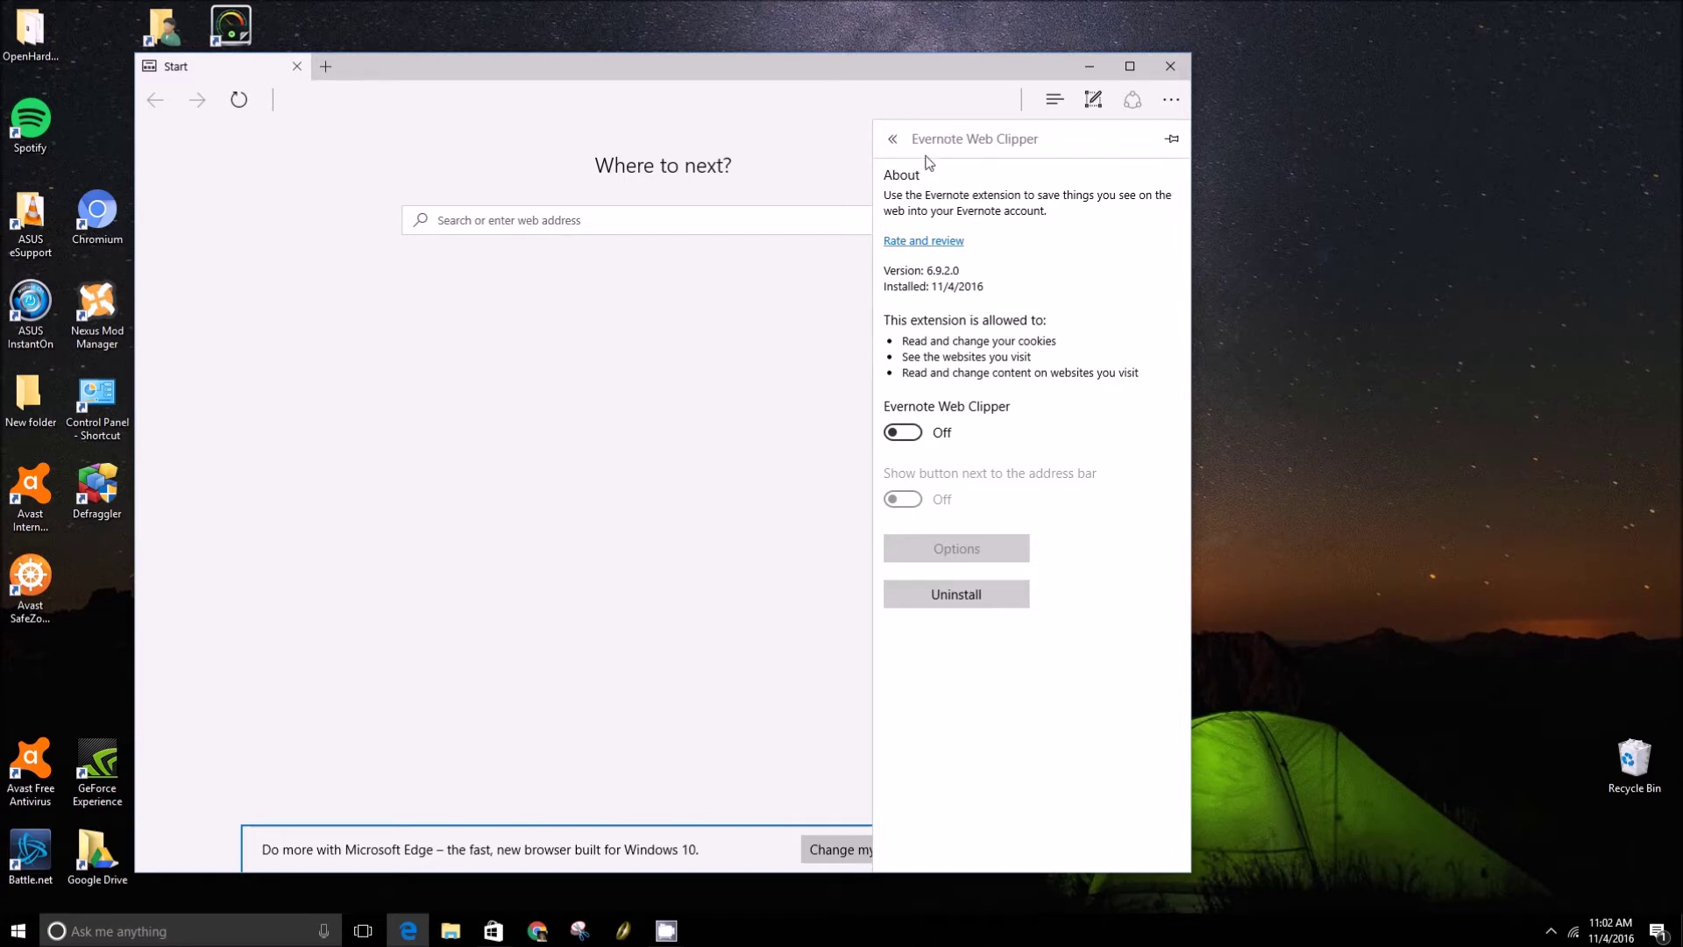
click(894, 139)
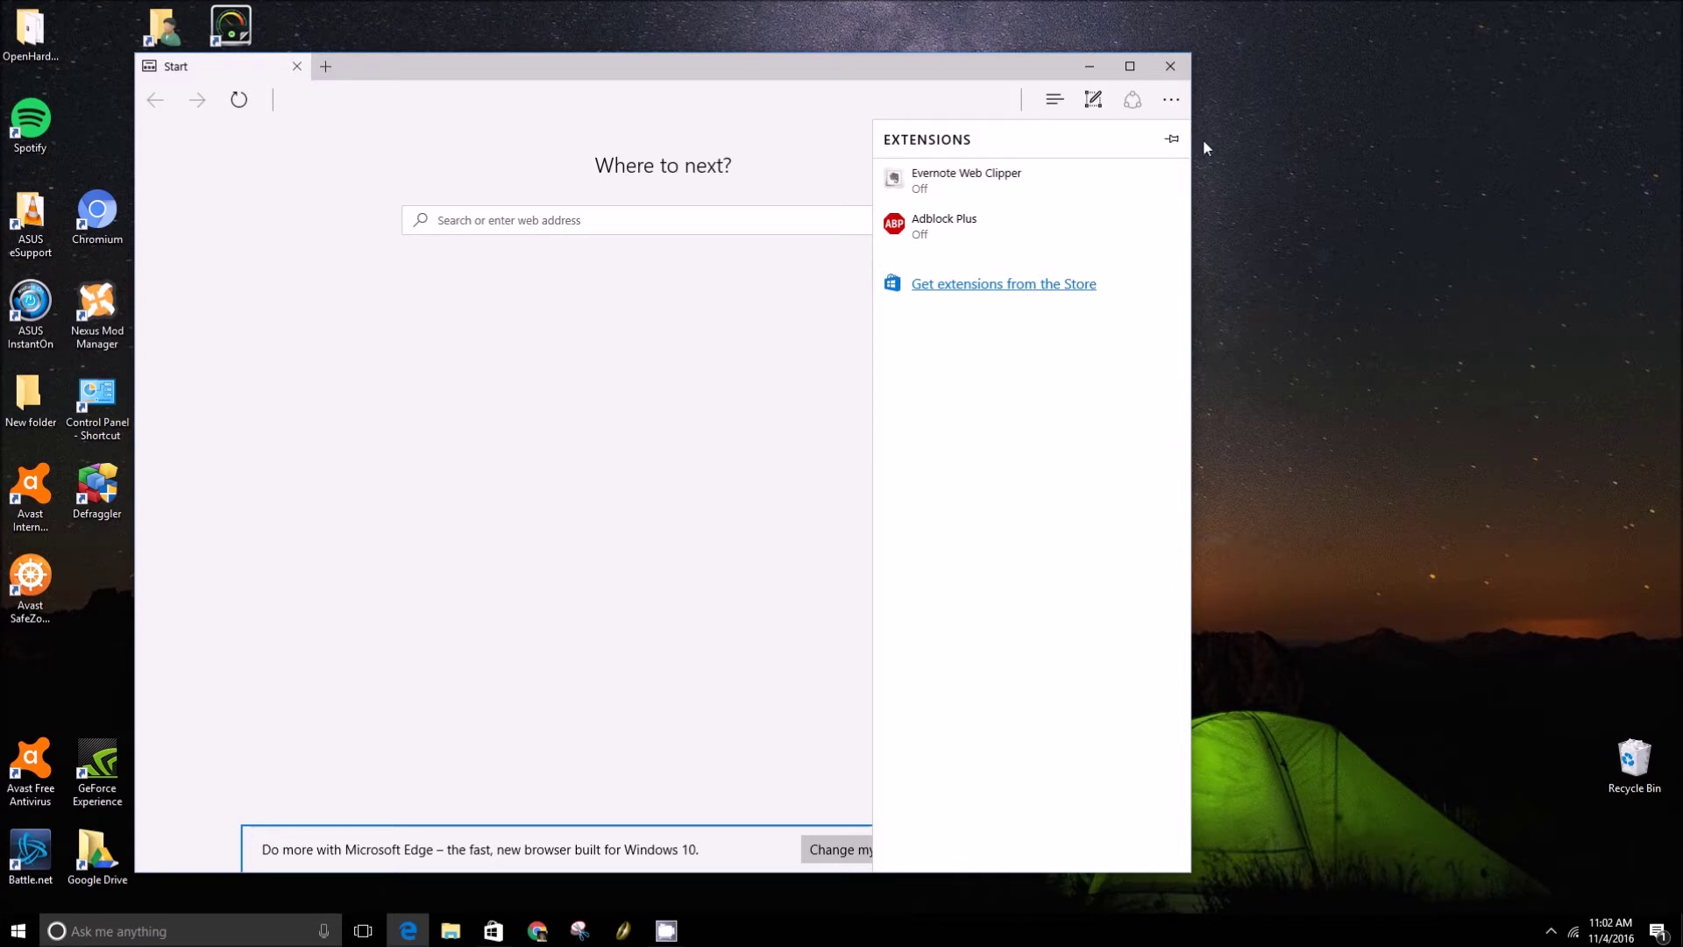
click(1195, 83)
click(1182, 108)
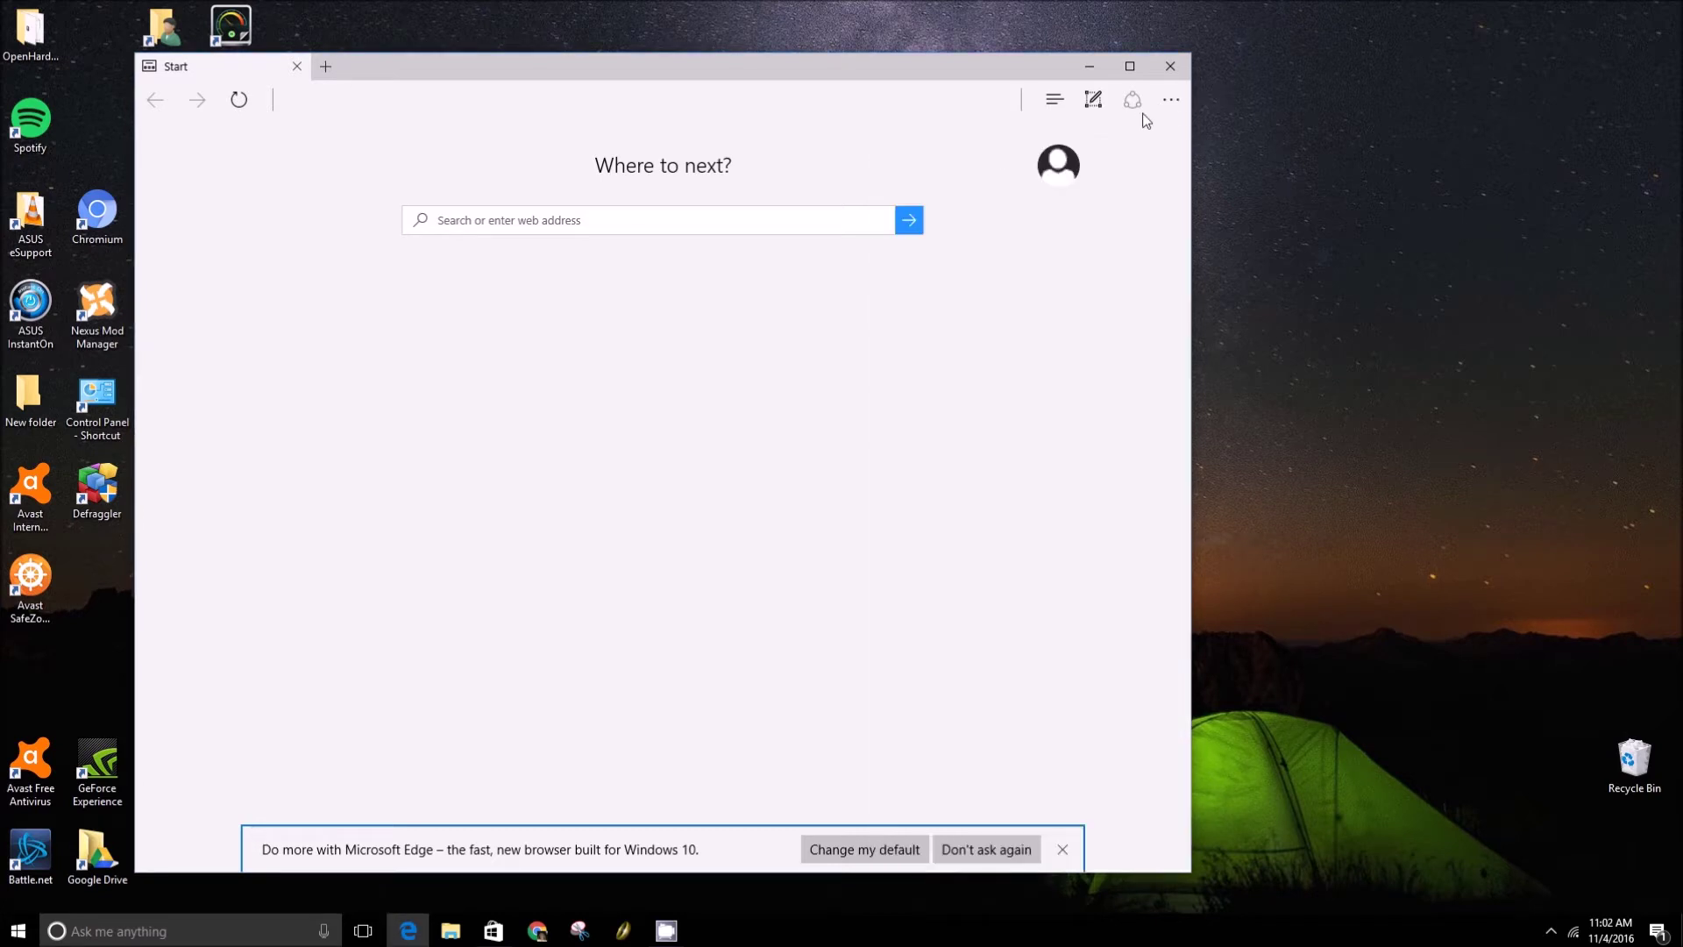
Switch Evernote Web Clipper On from its Extensions settings and confirm with 'Turn it on'.
click(1171, 99)
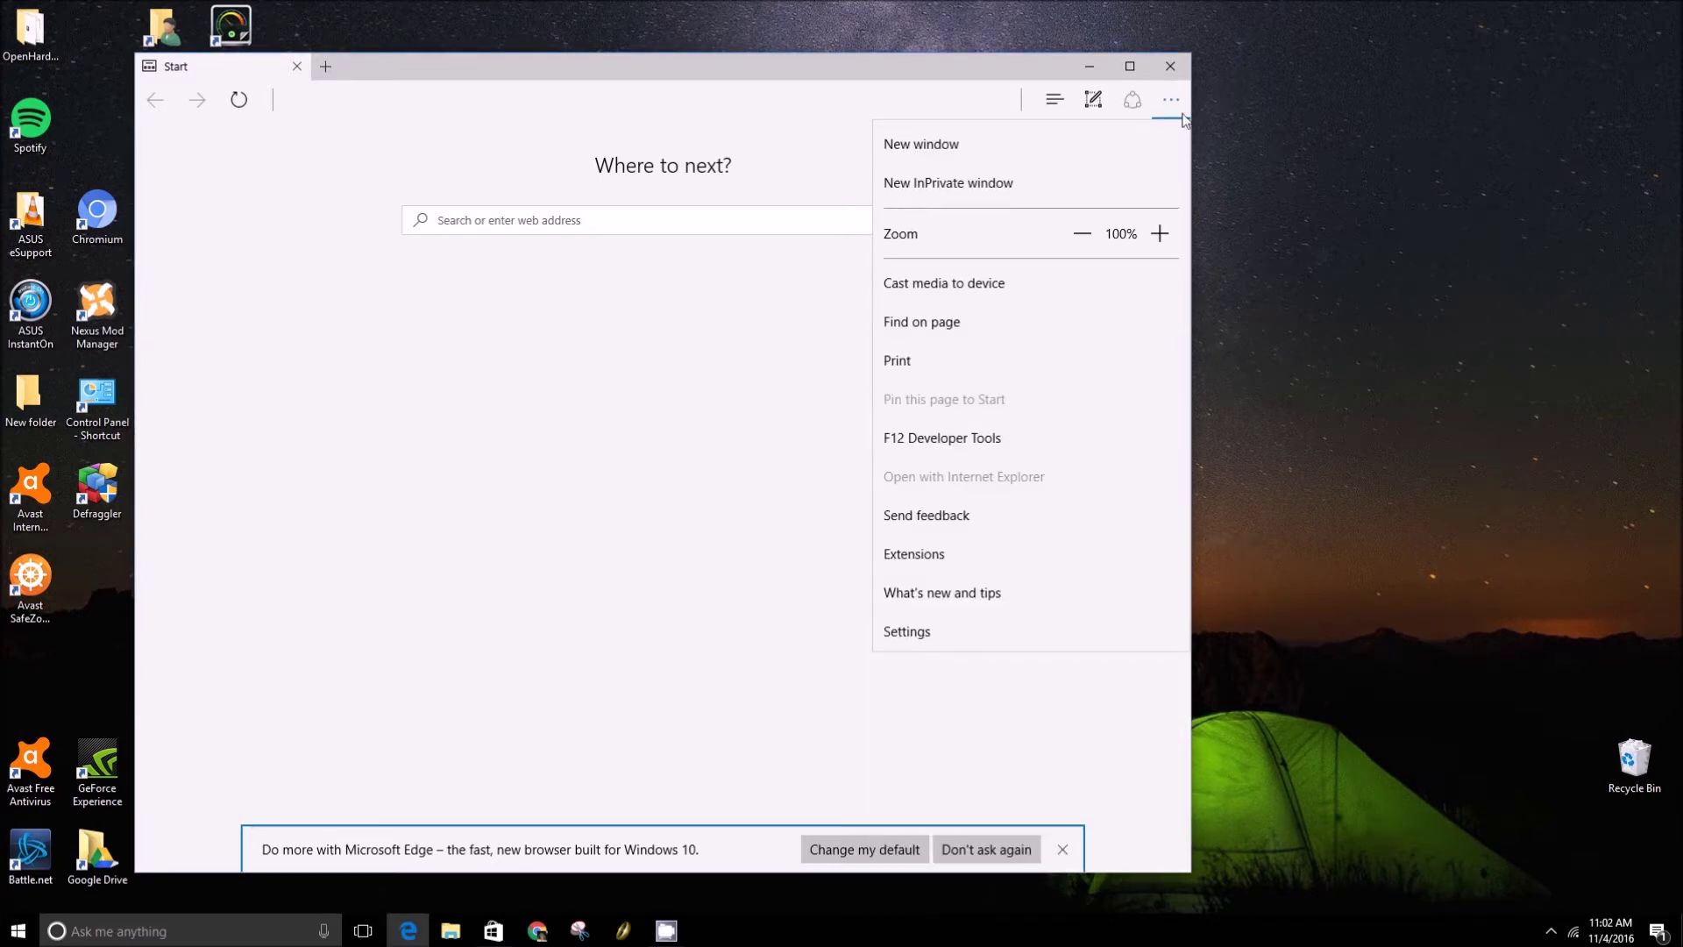
click(955, 554)
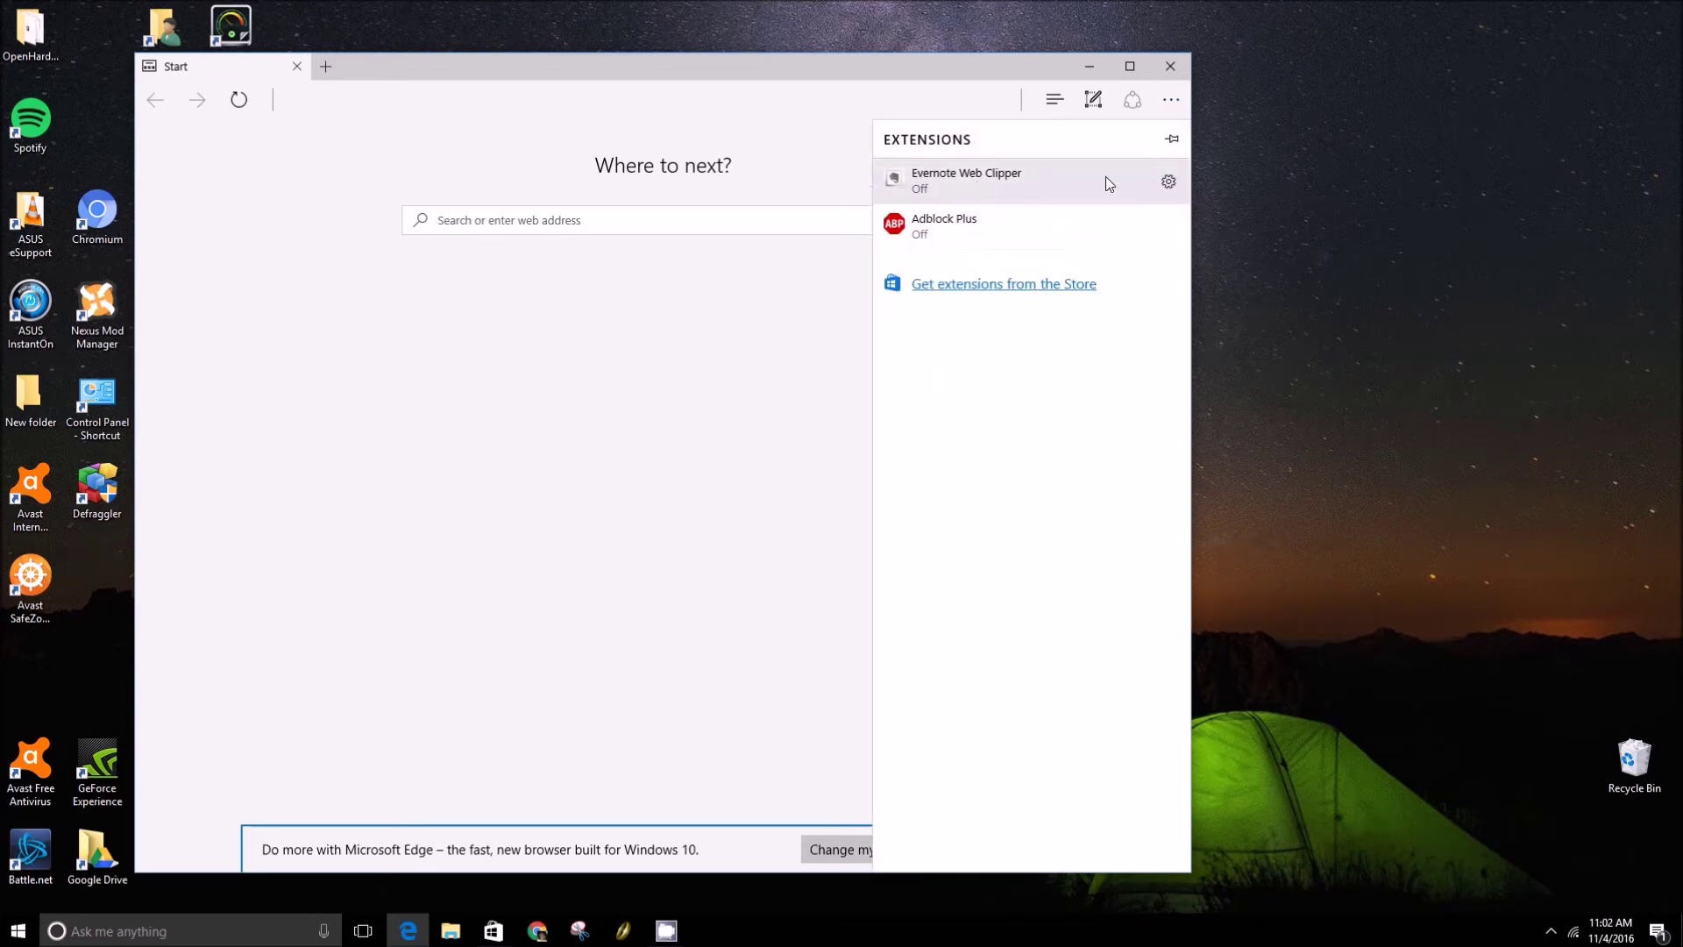
click(1168, 186)
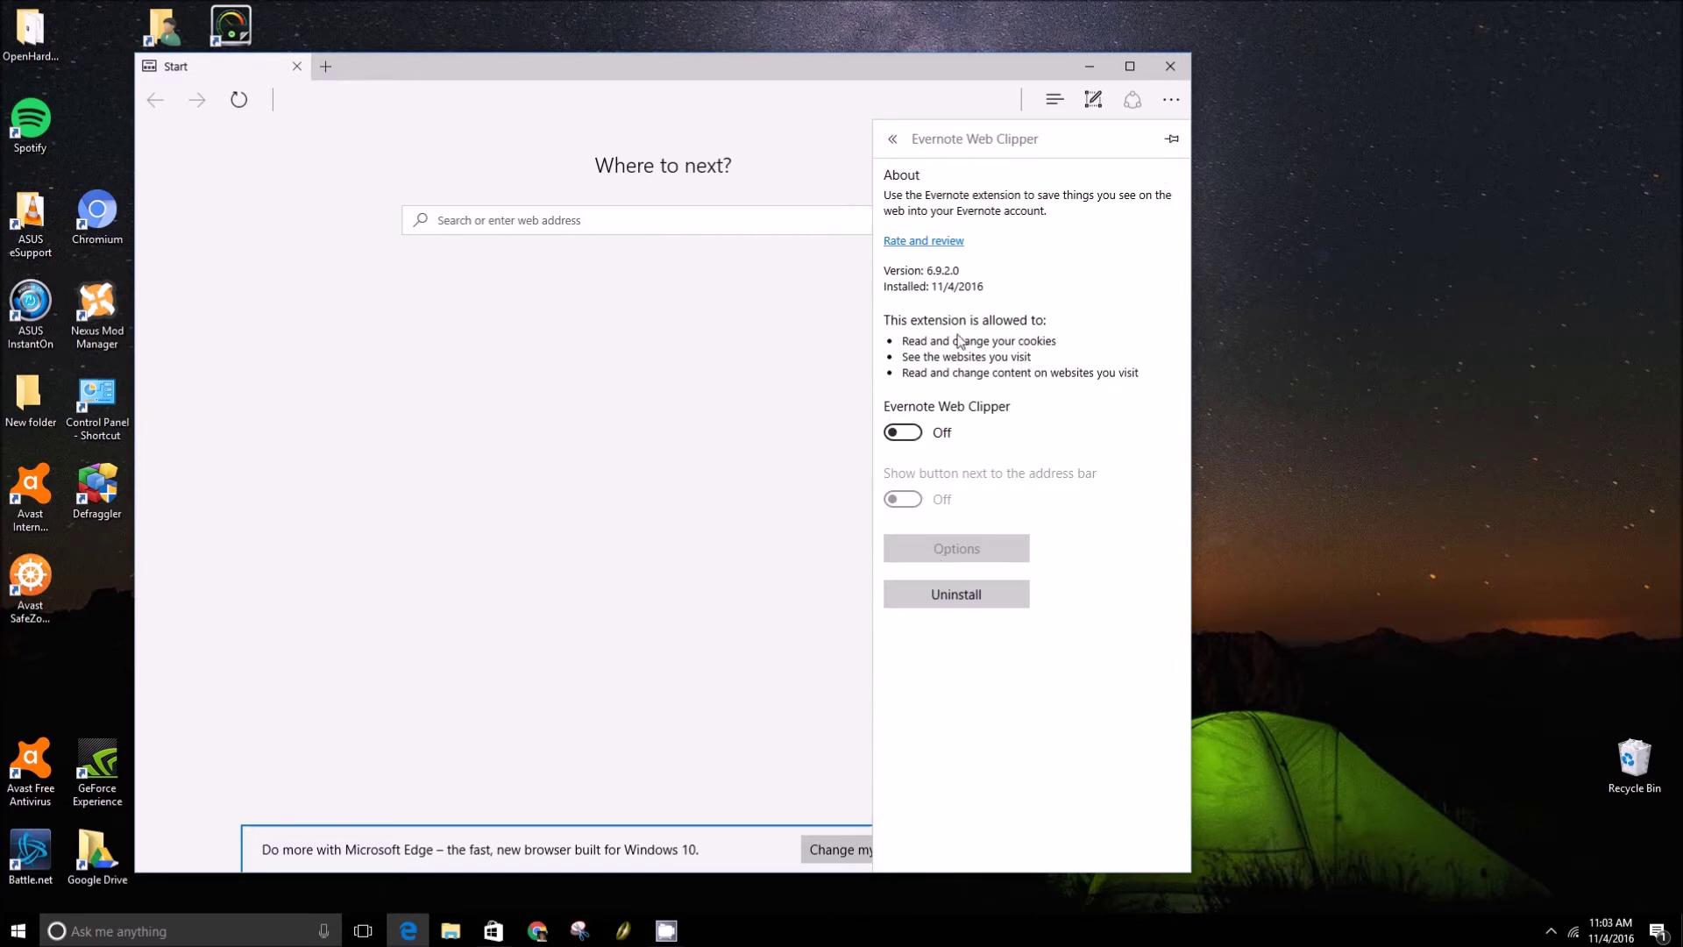
click(904, 438)
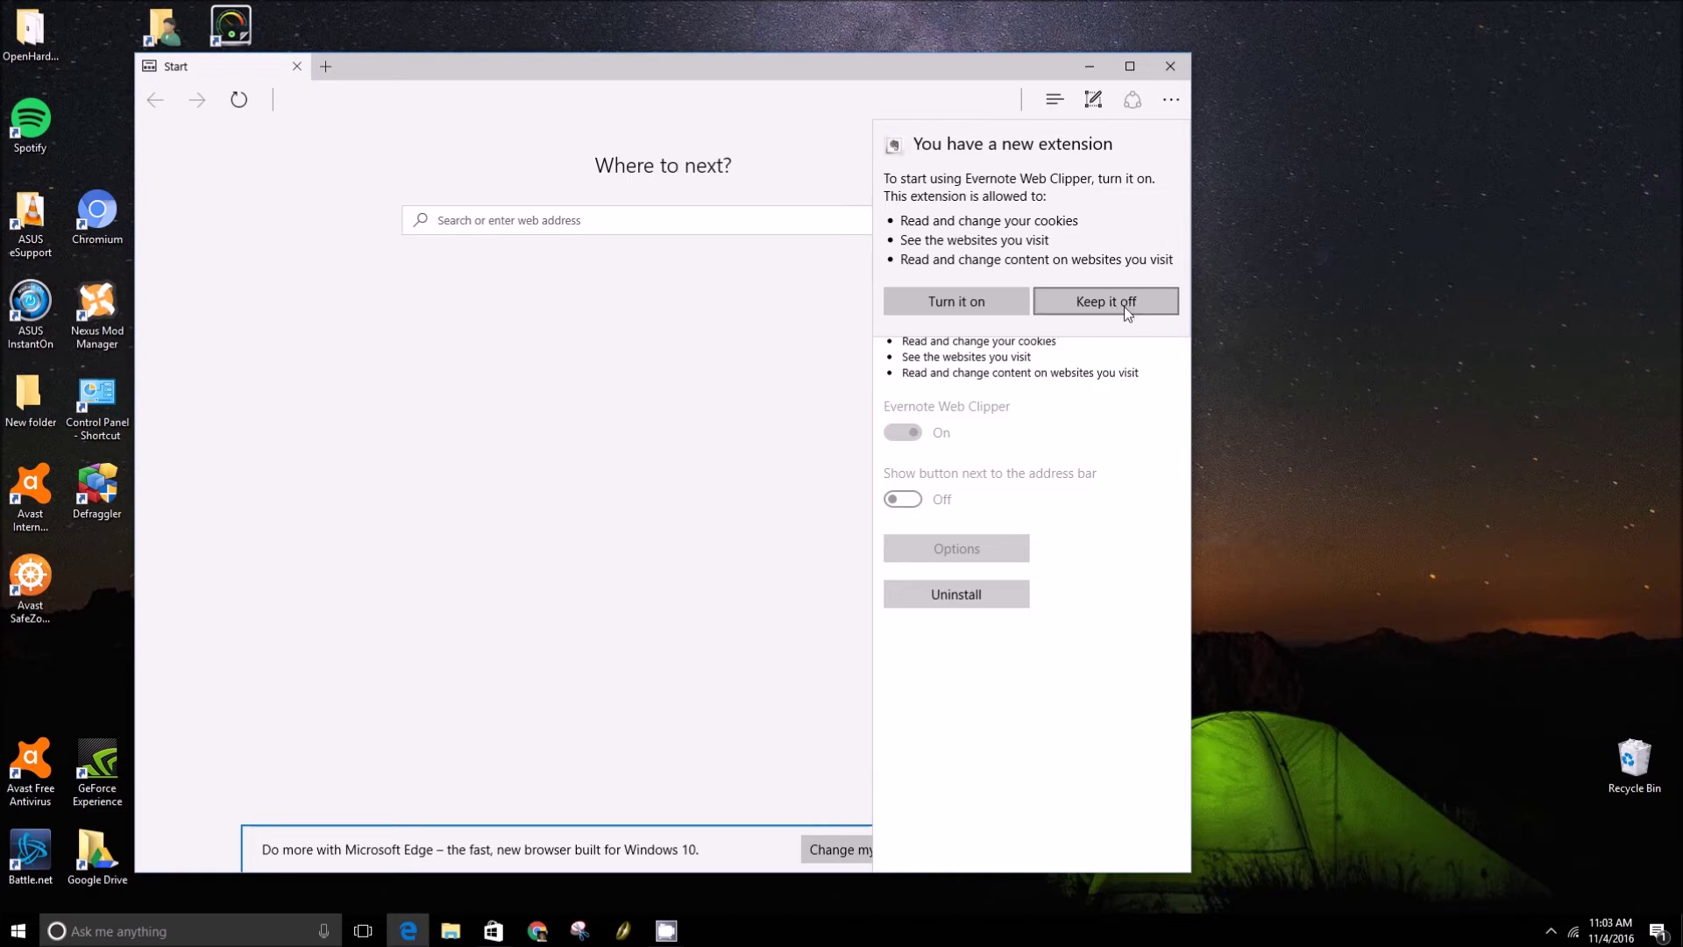
click(962, 301)
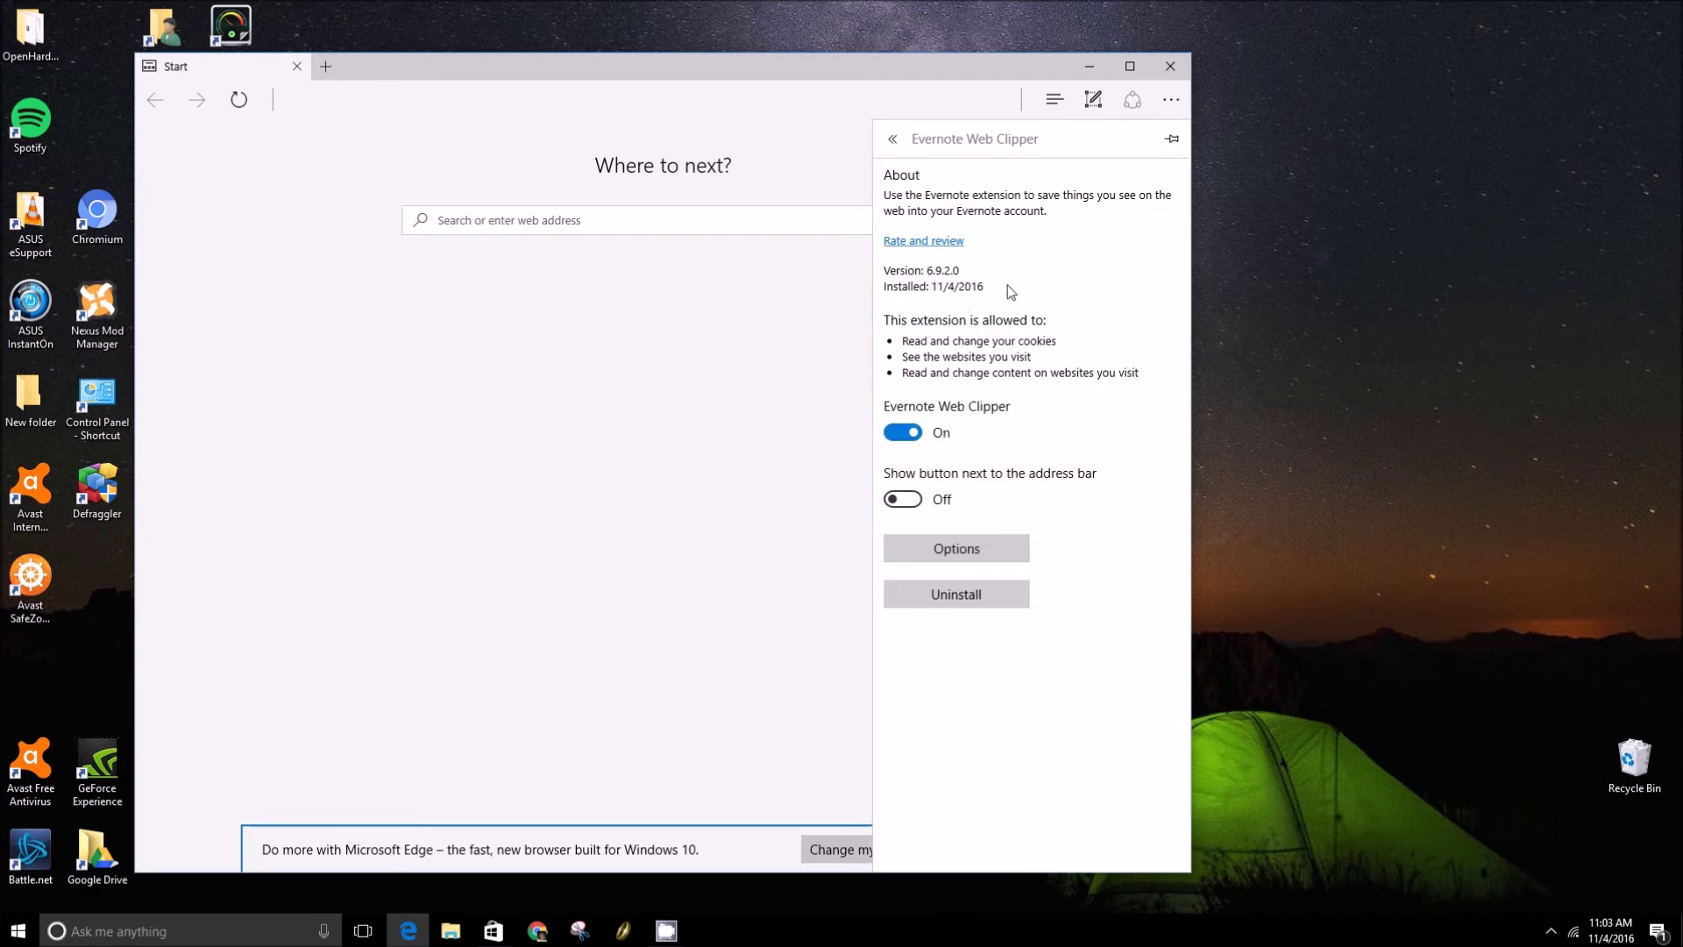
Open and close Evernote Web Clipper's Options tab, then return to the Extensions list.
click(934, 556)
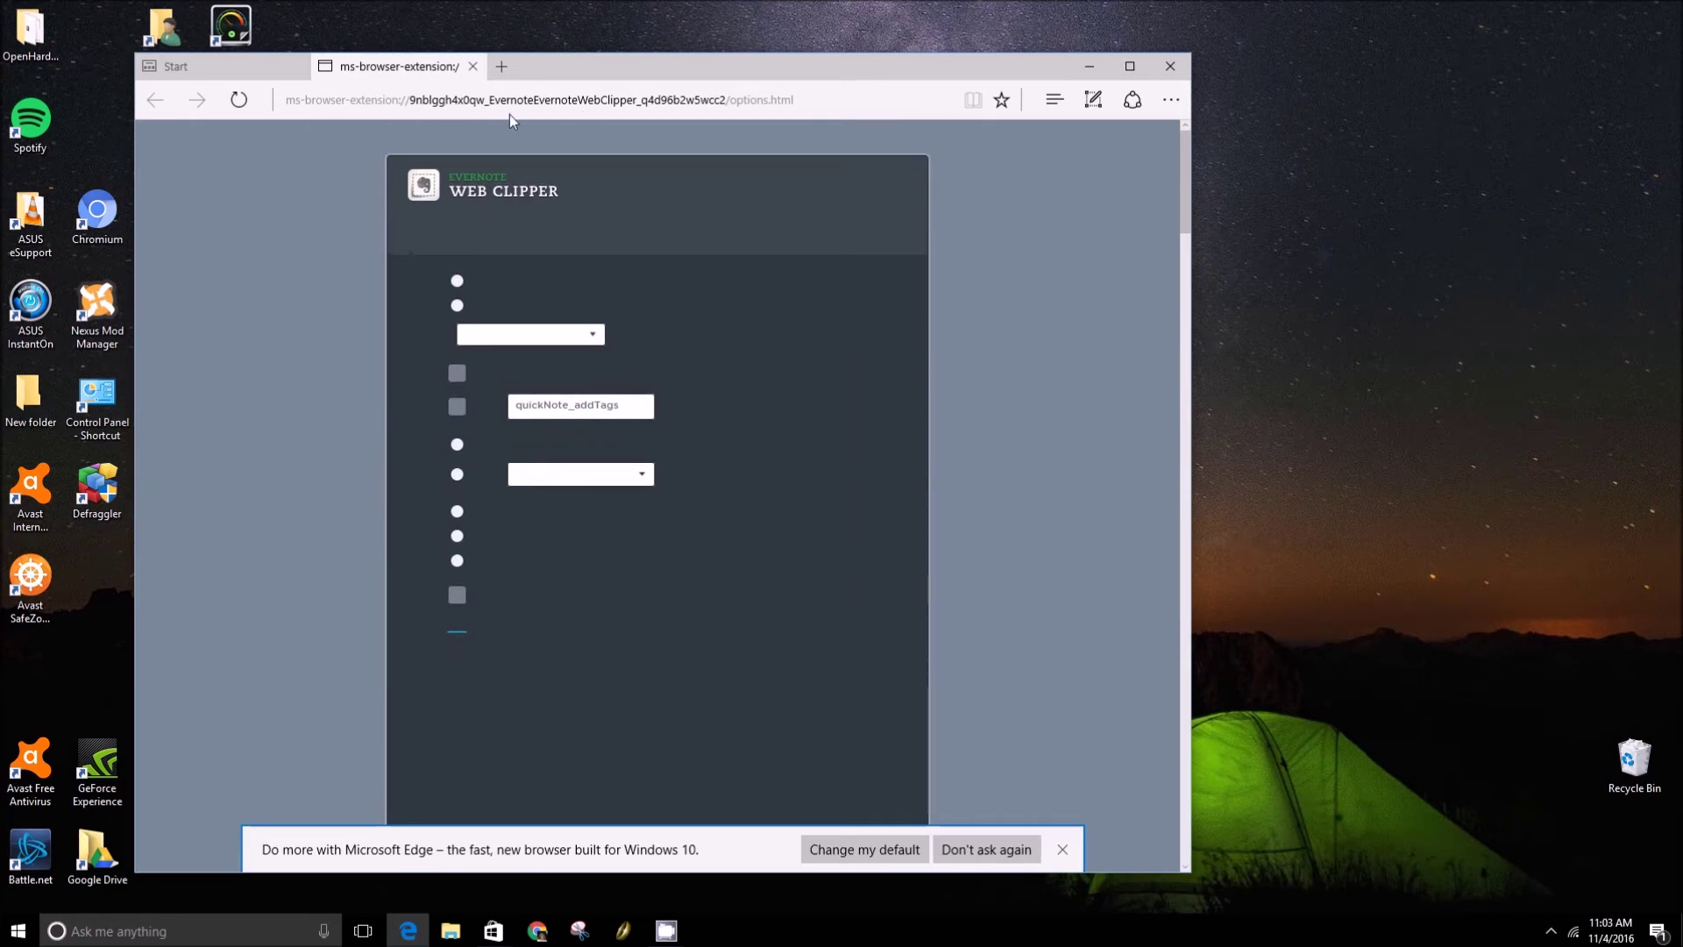
click(472, 64)
click(1171, 101)
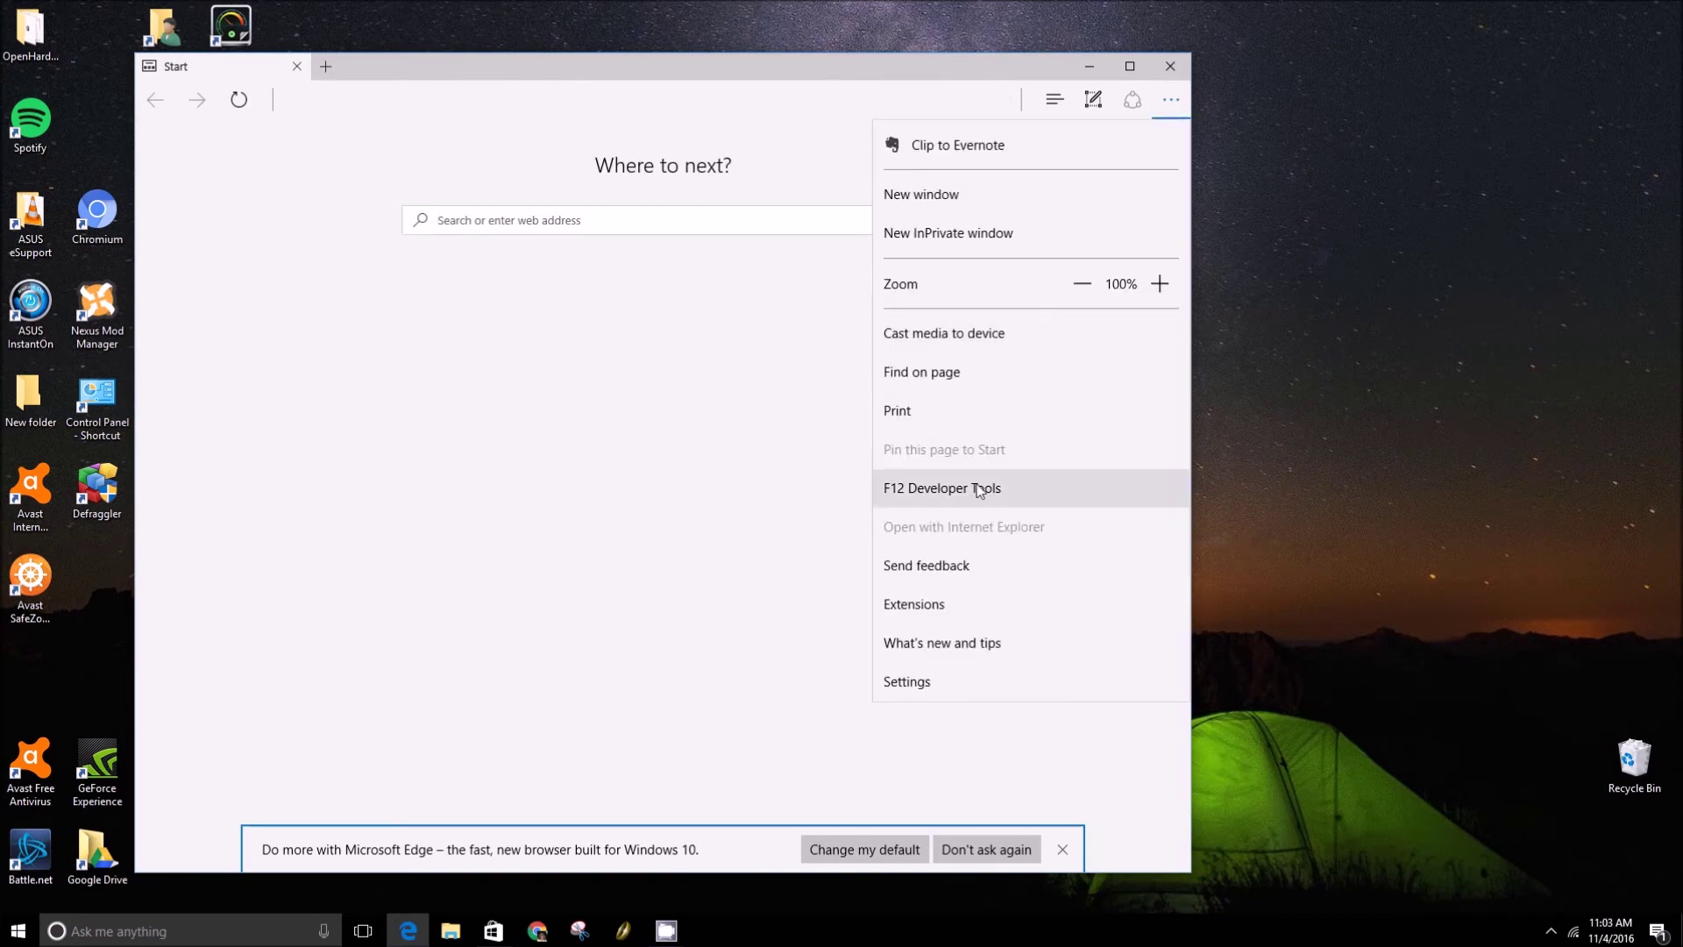
click(958, 619)
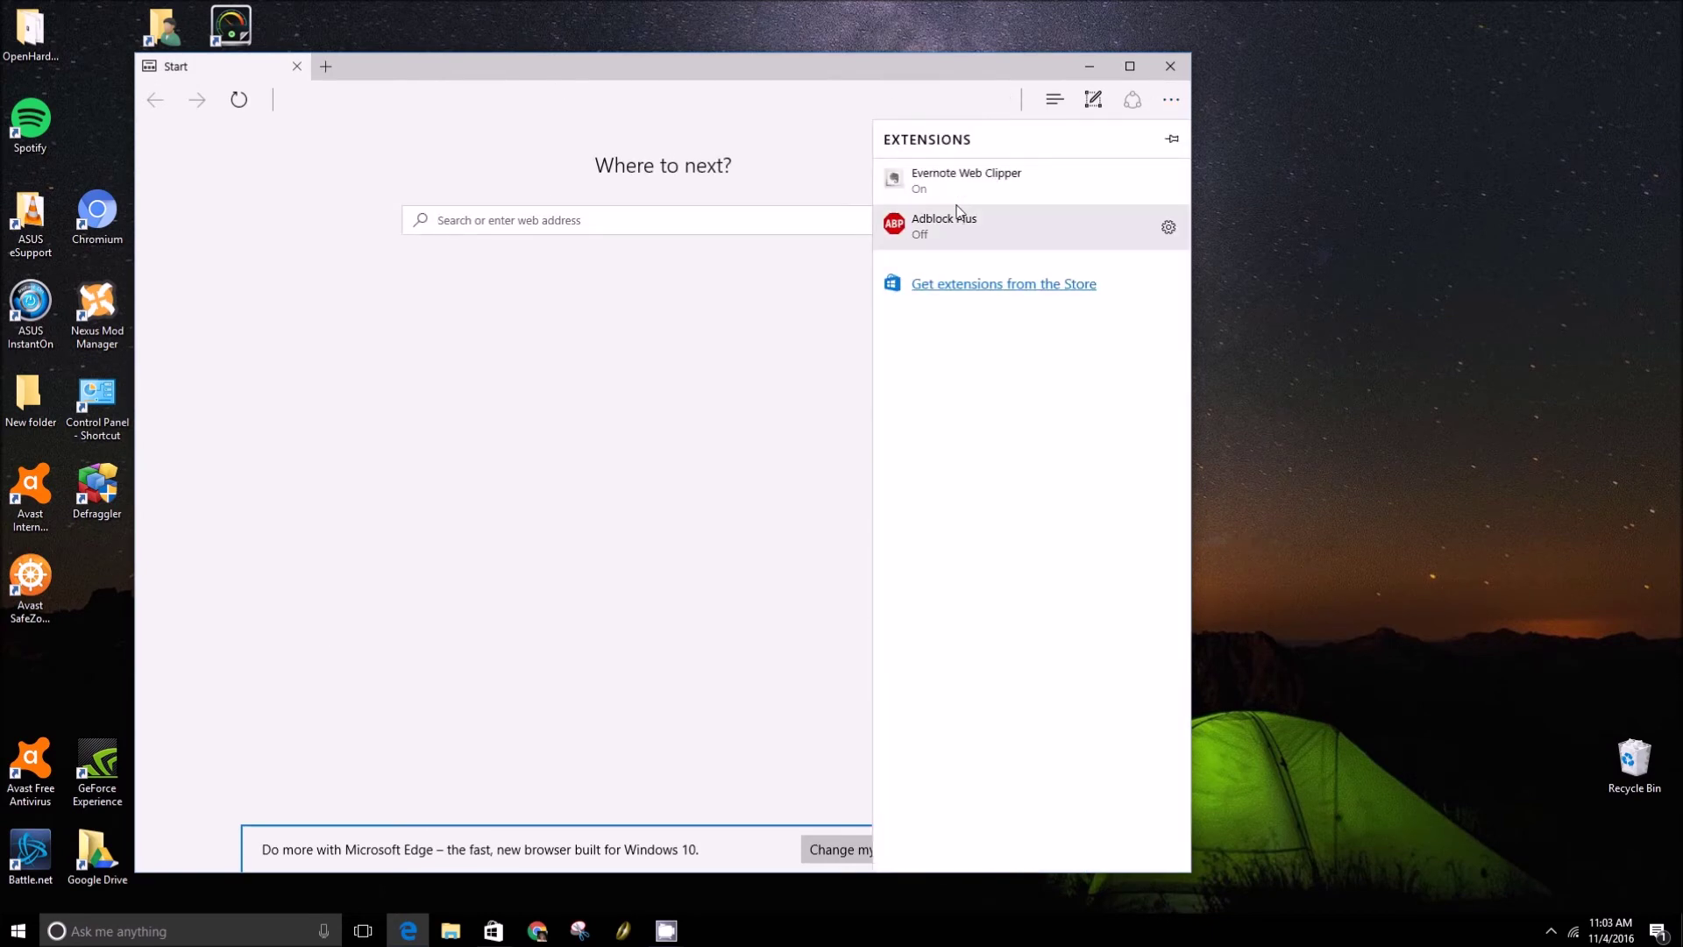
Switch Adblock Plus On, confirm with 'Turn it on', and open its Options page.
click(945, 233)
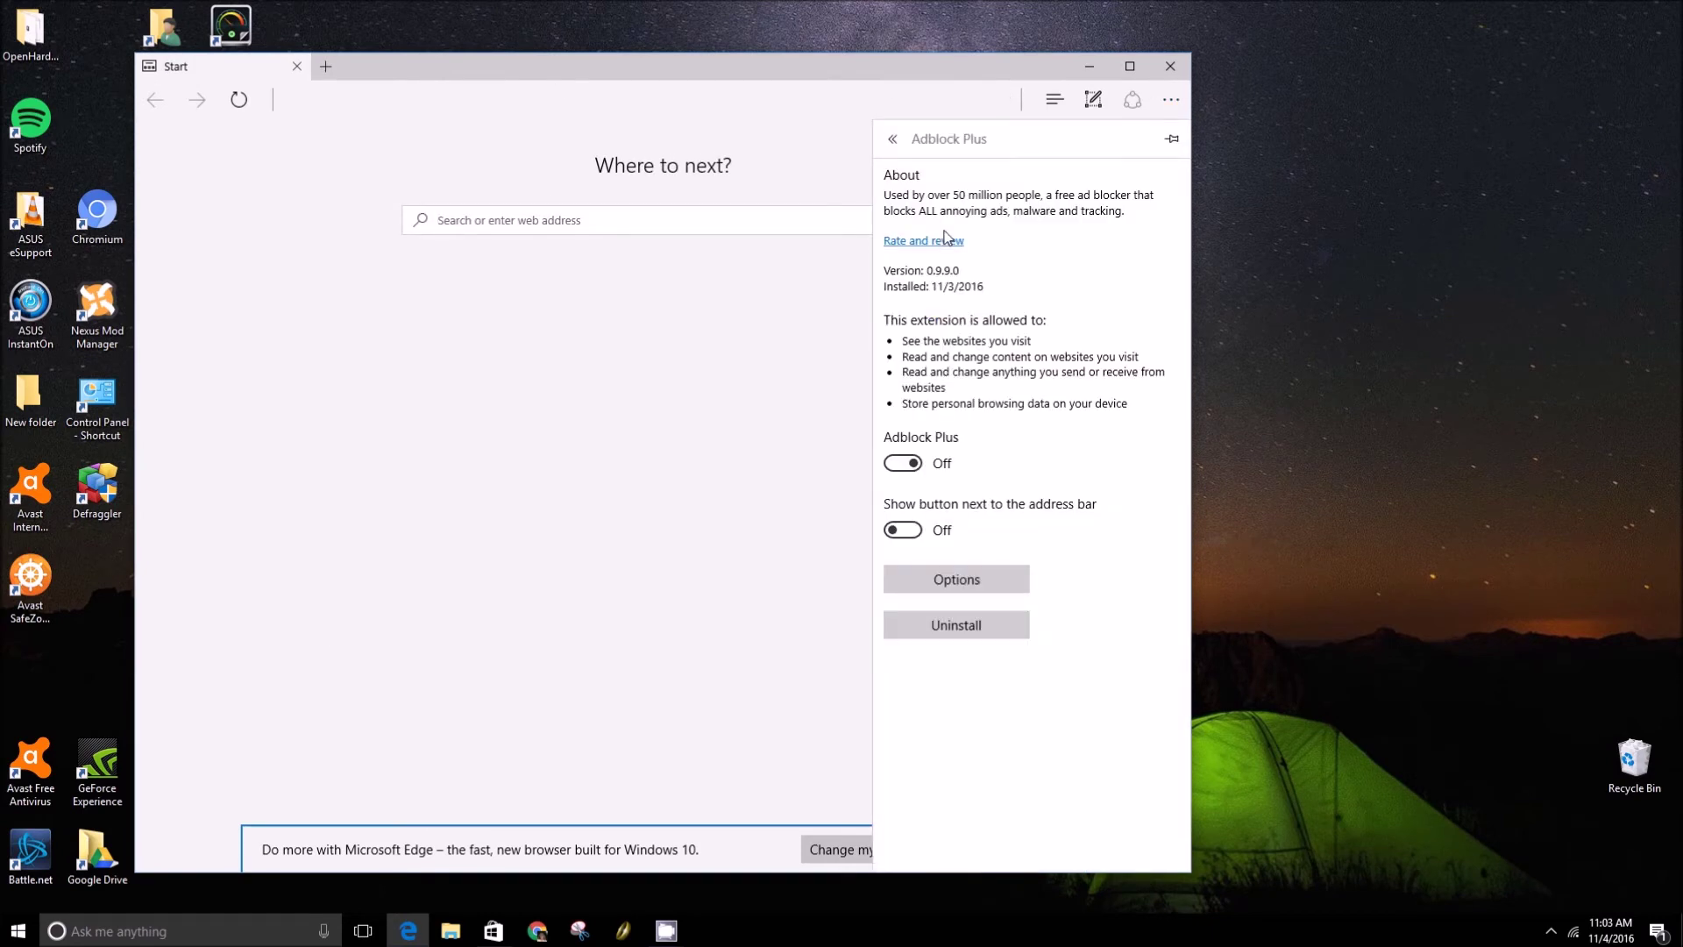
click(901, 463)
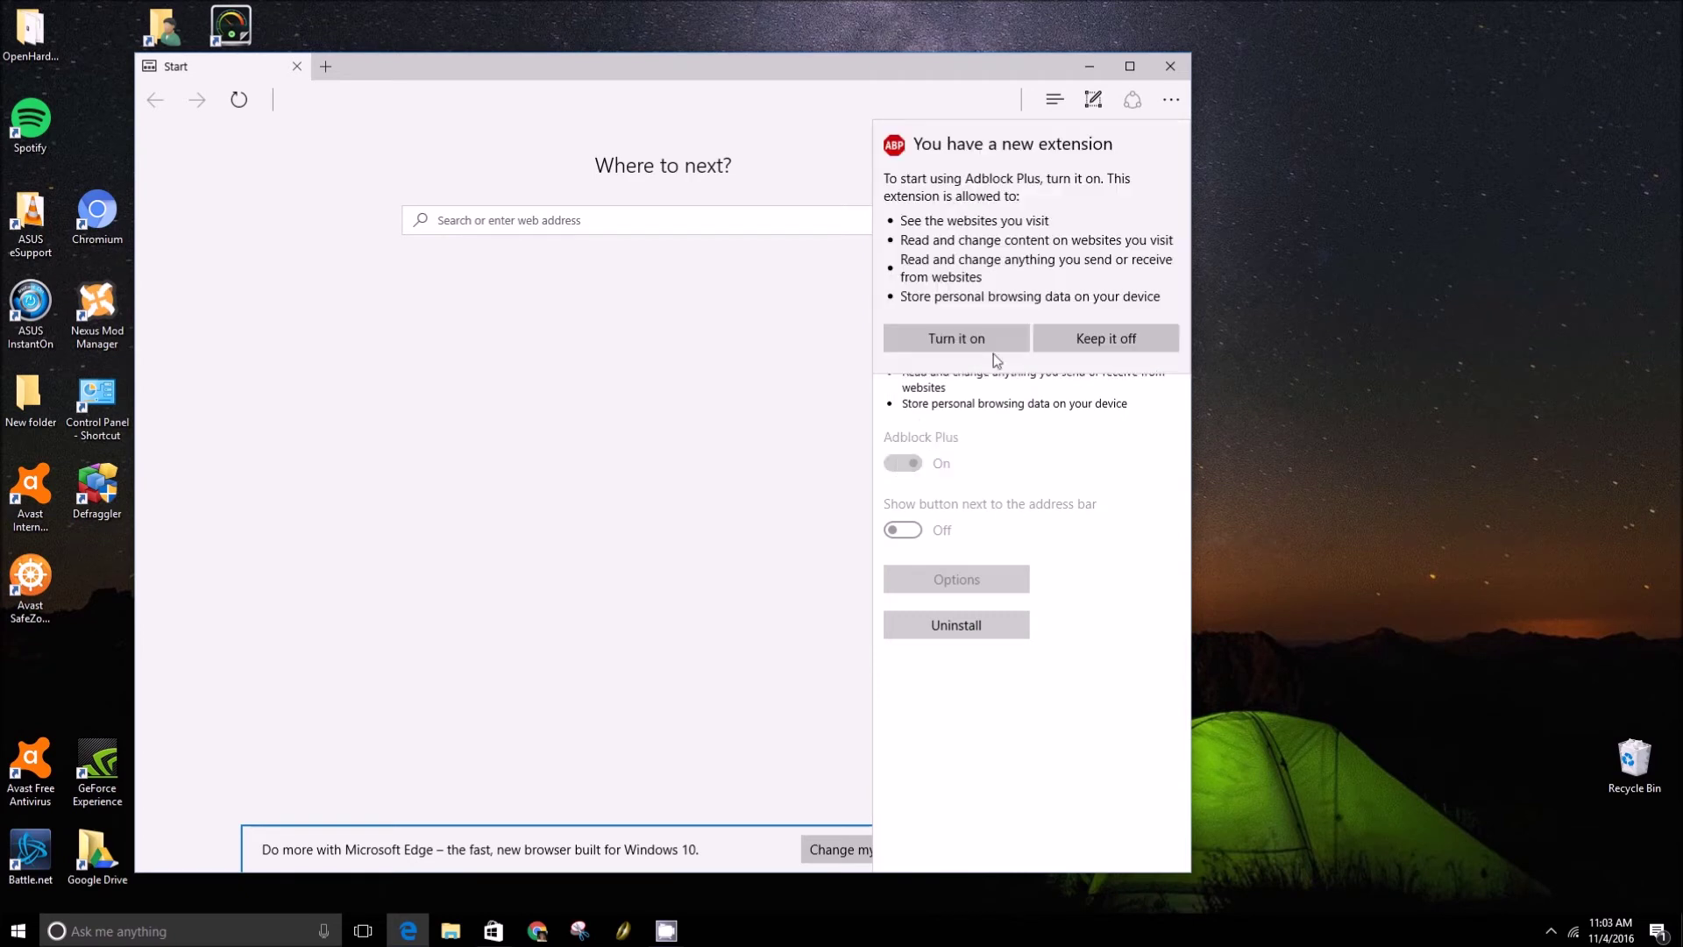
click(990, 339)
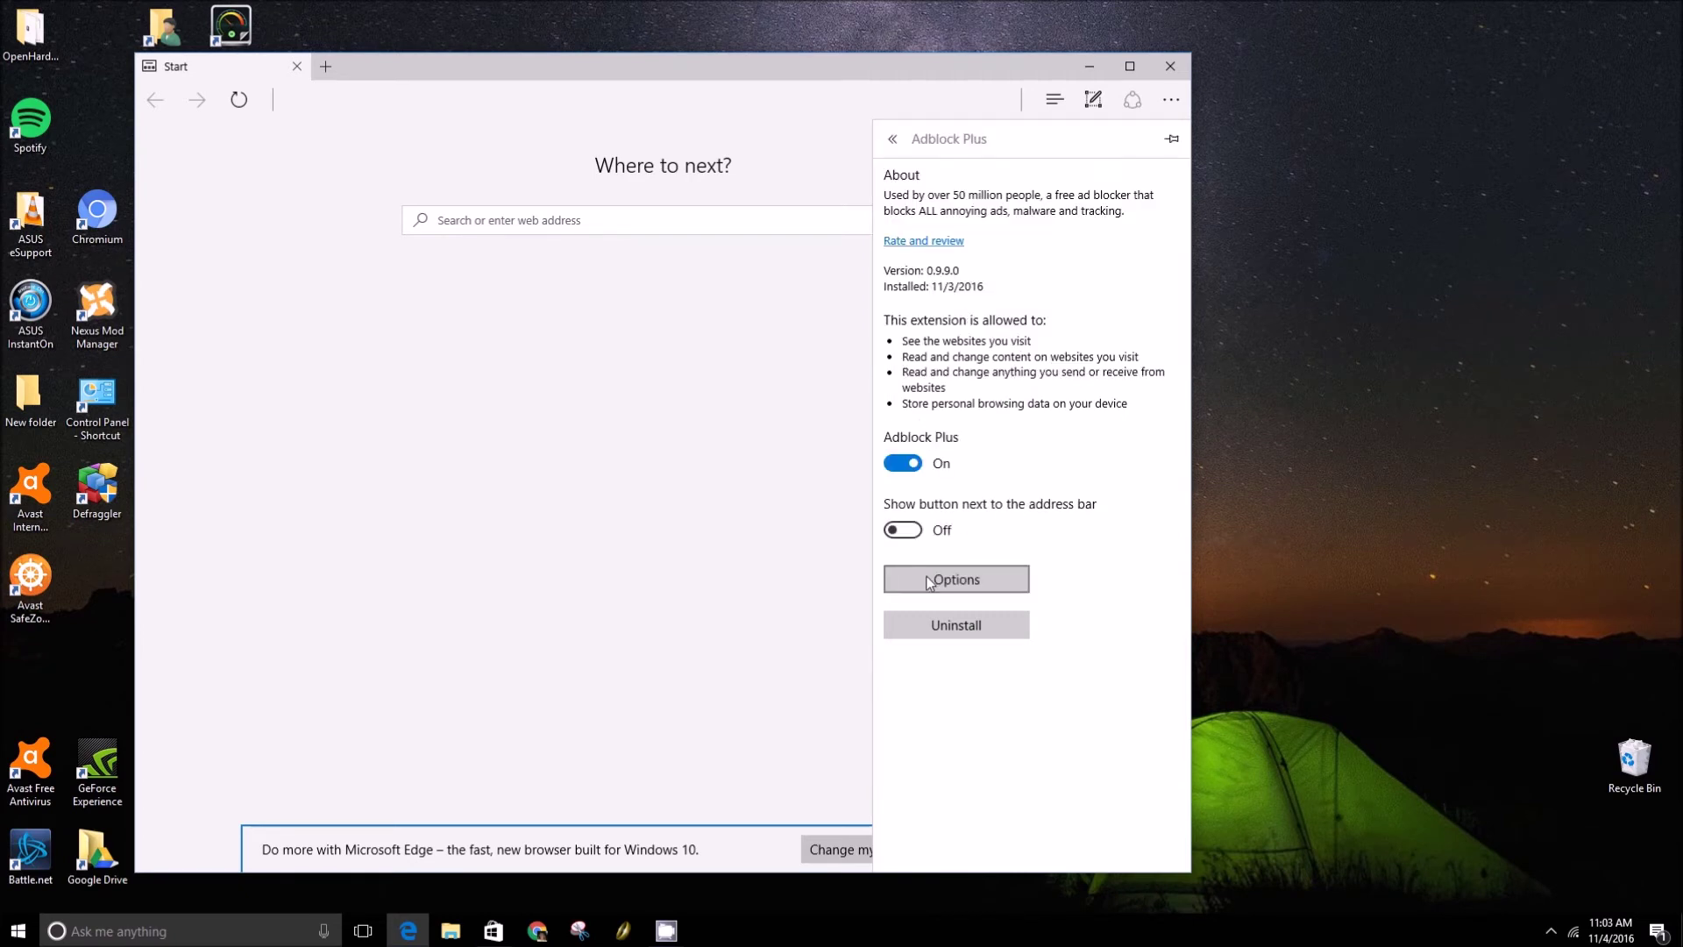
click(929, 582)
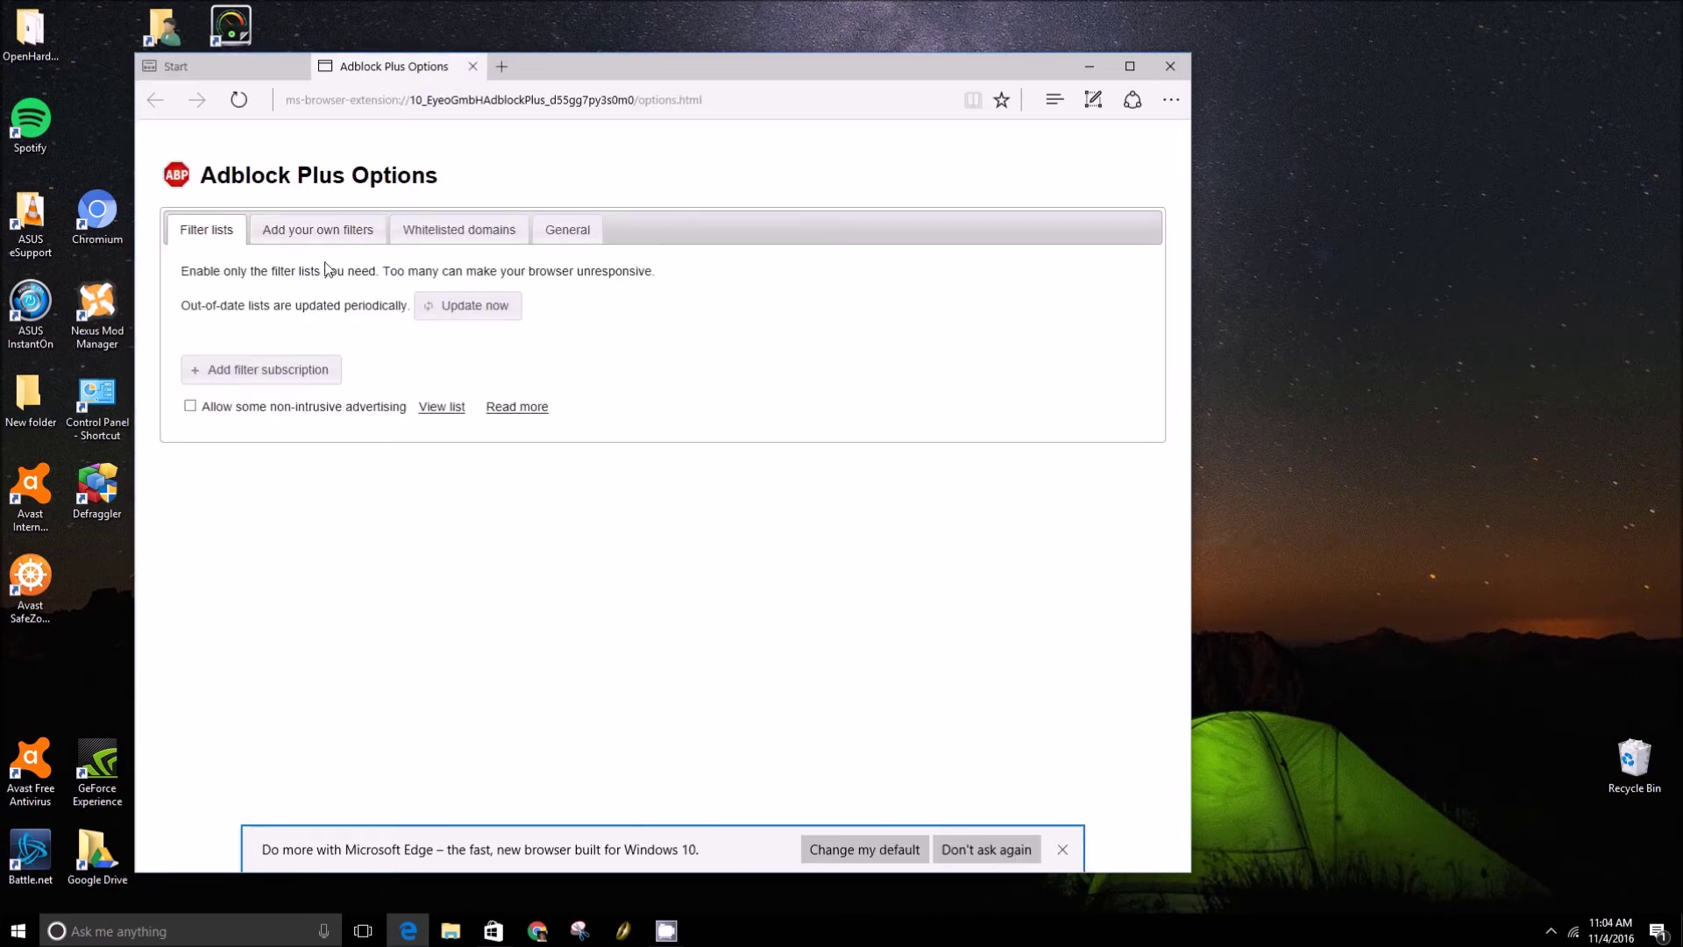
Browse Adblock Plus's own filters, whitelisted domains and General sections, then return to Start and launch the Store.
click(364, 237)
click(202, 239)
click(457, 231)
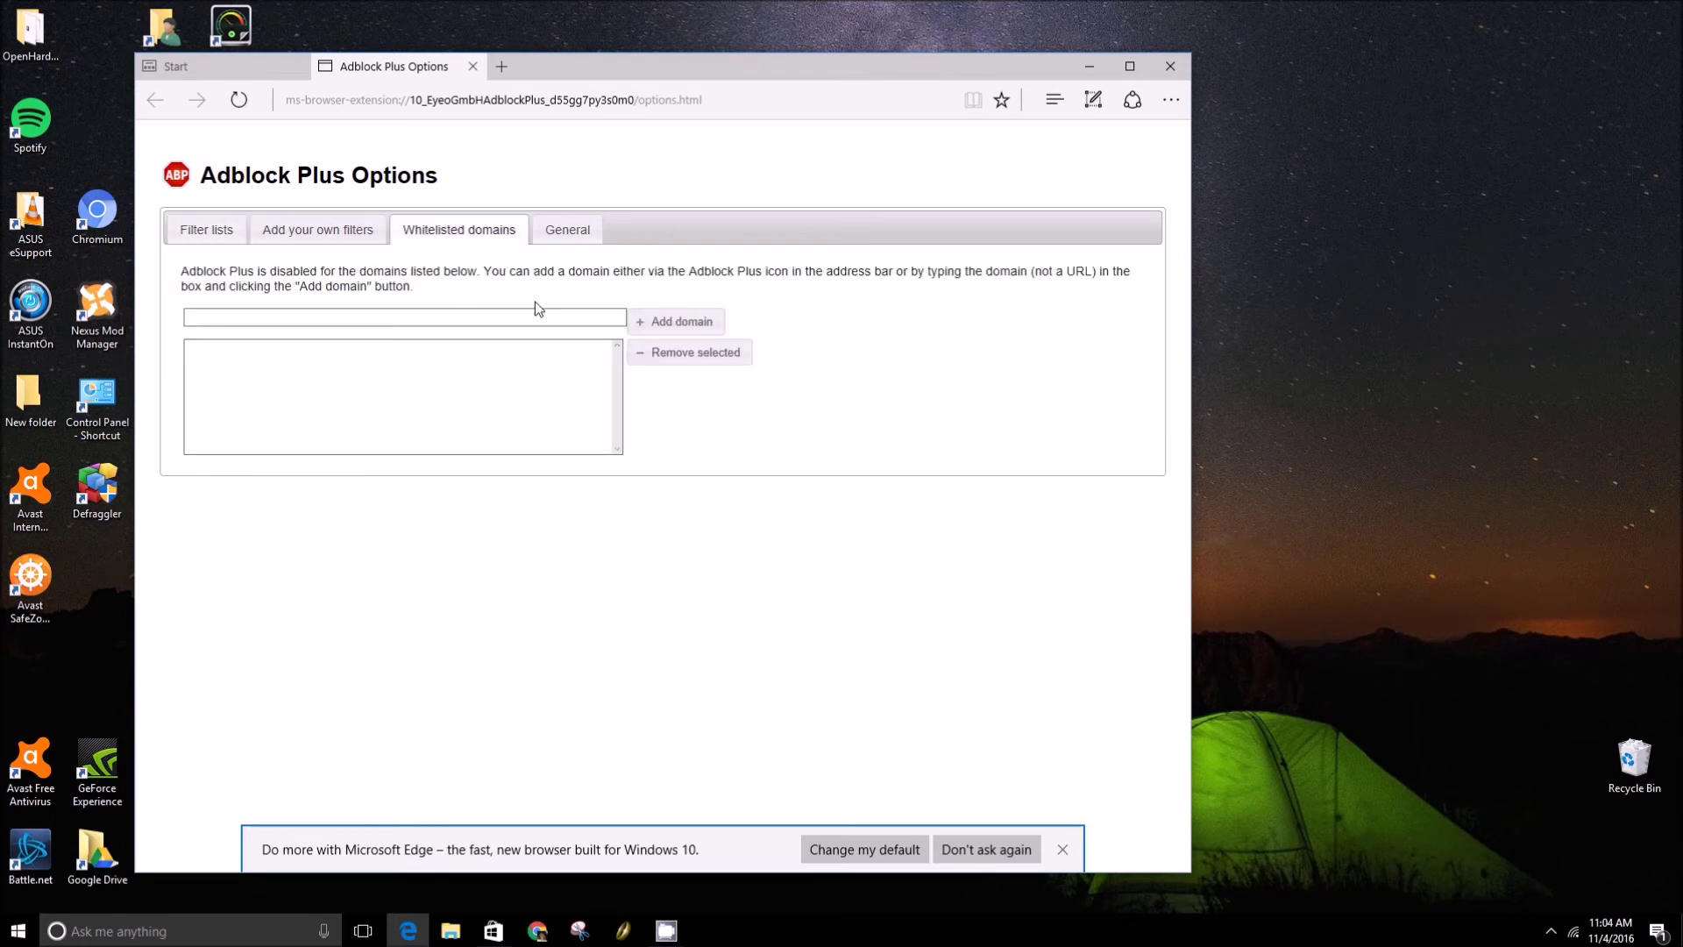
click(579, 230)
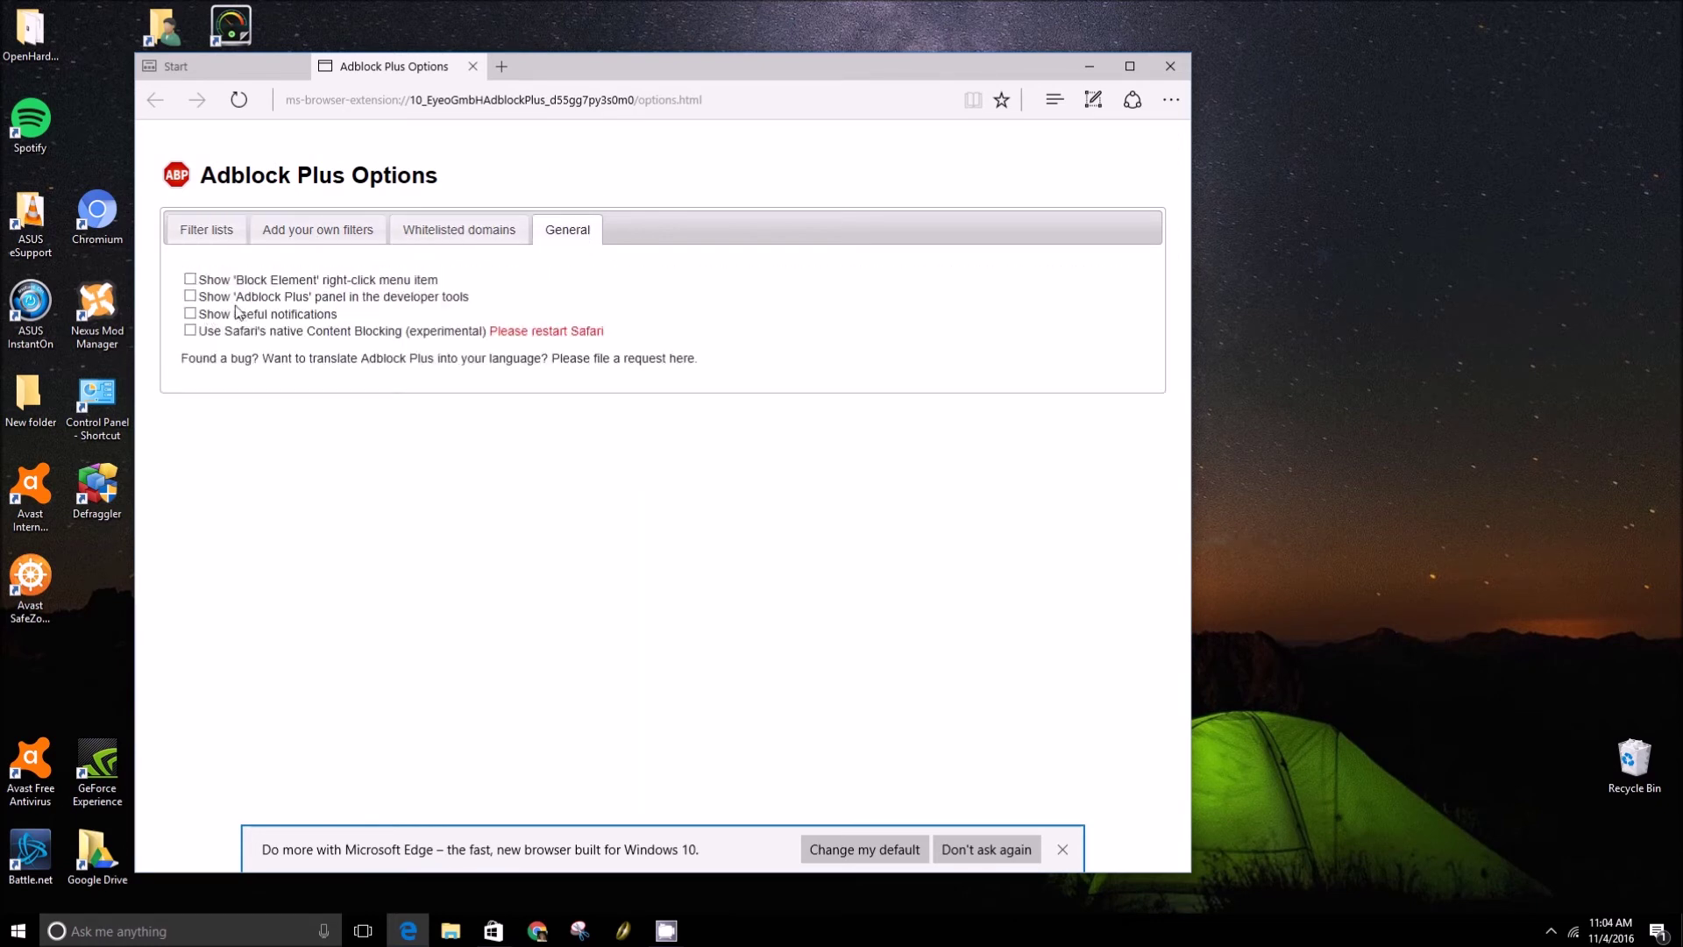
click(218, 242)
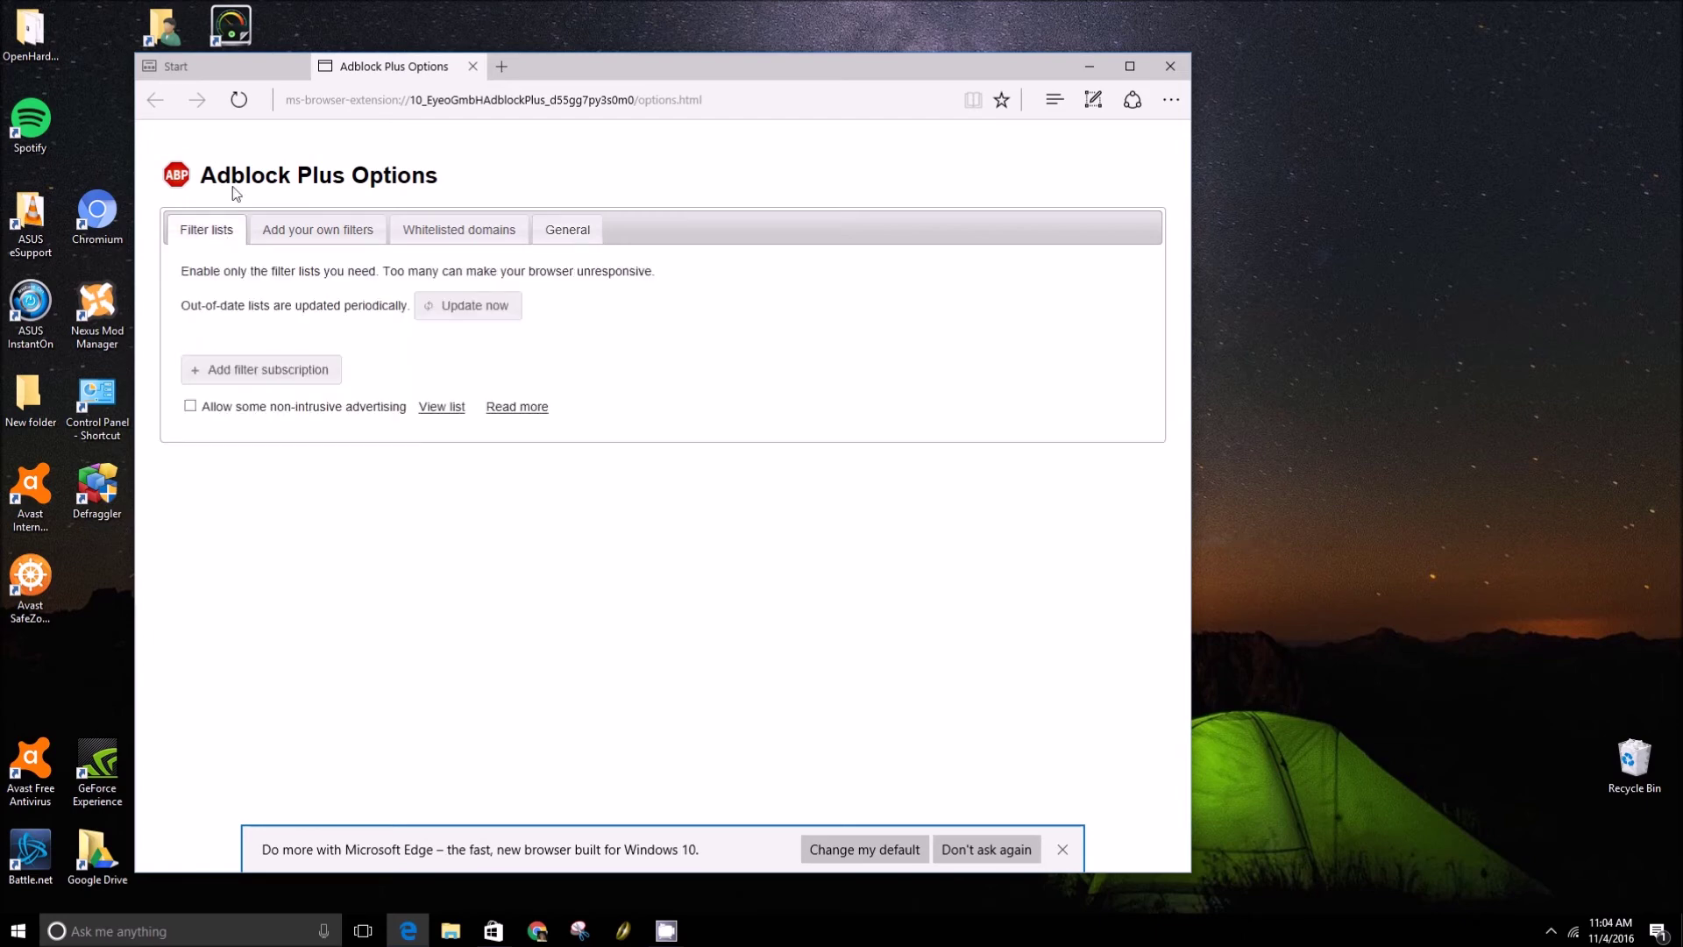
click(233, 66)
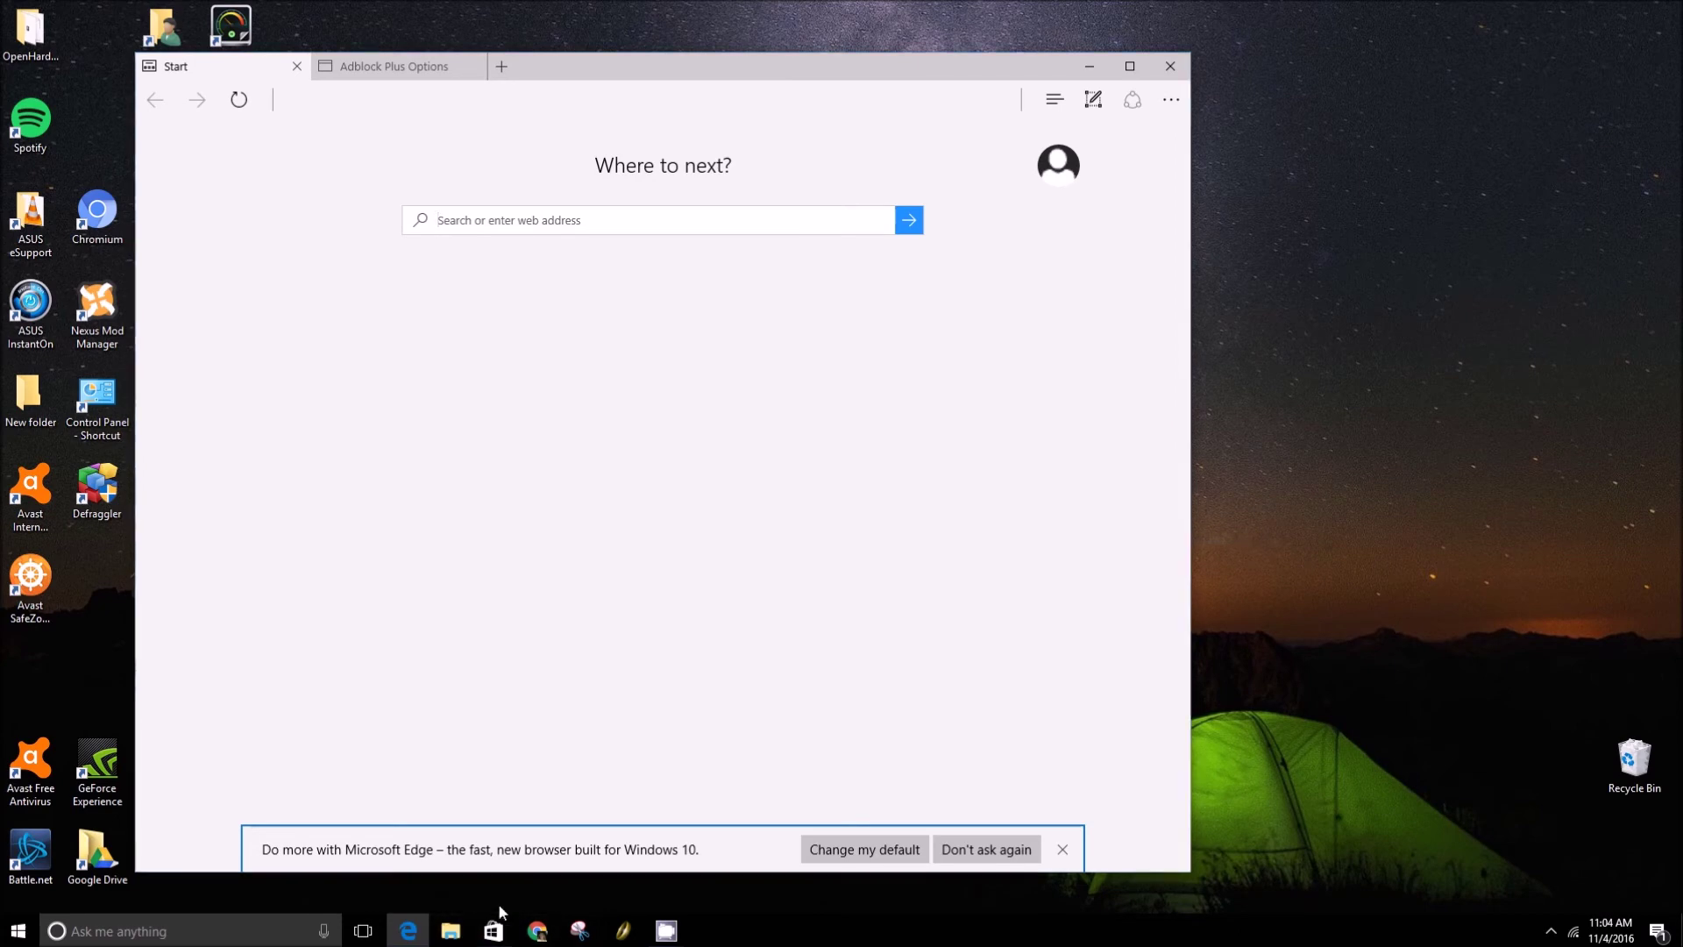
click(493, 930)
click(210, 94)
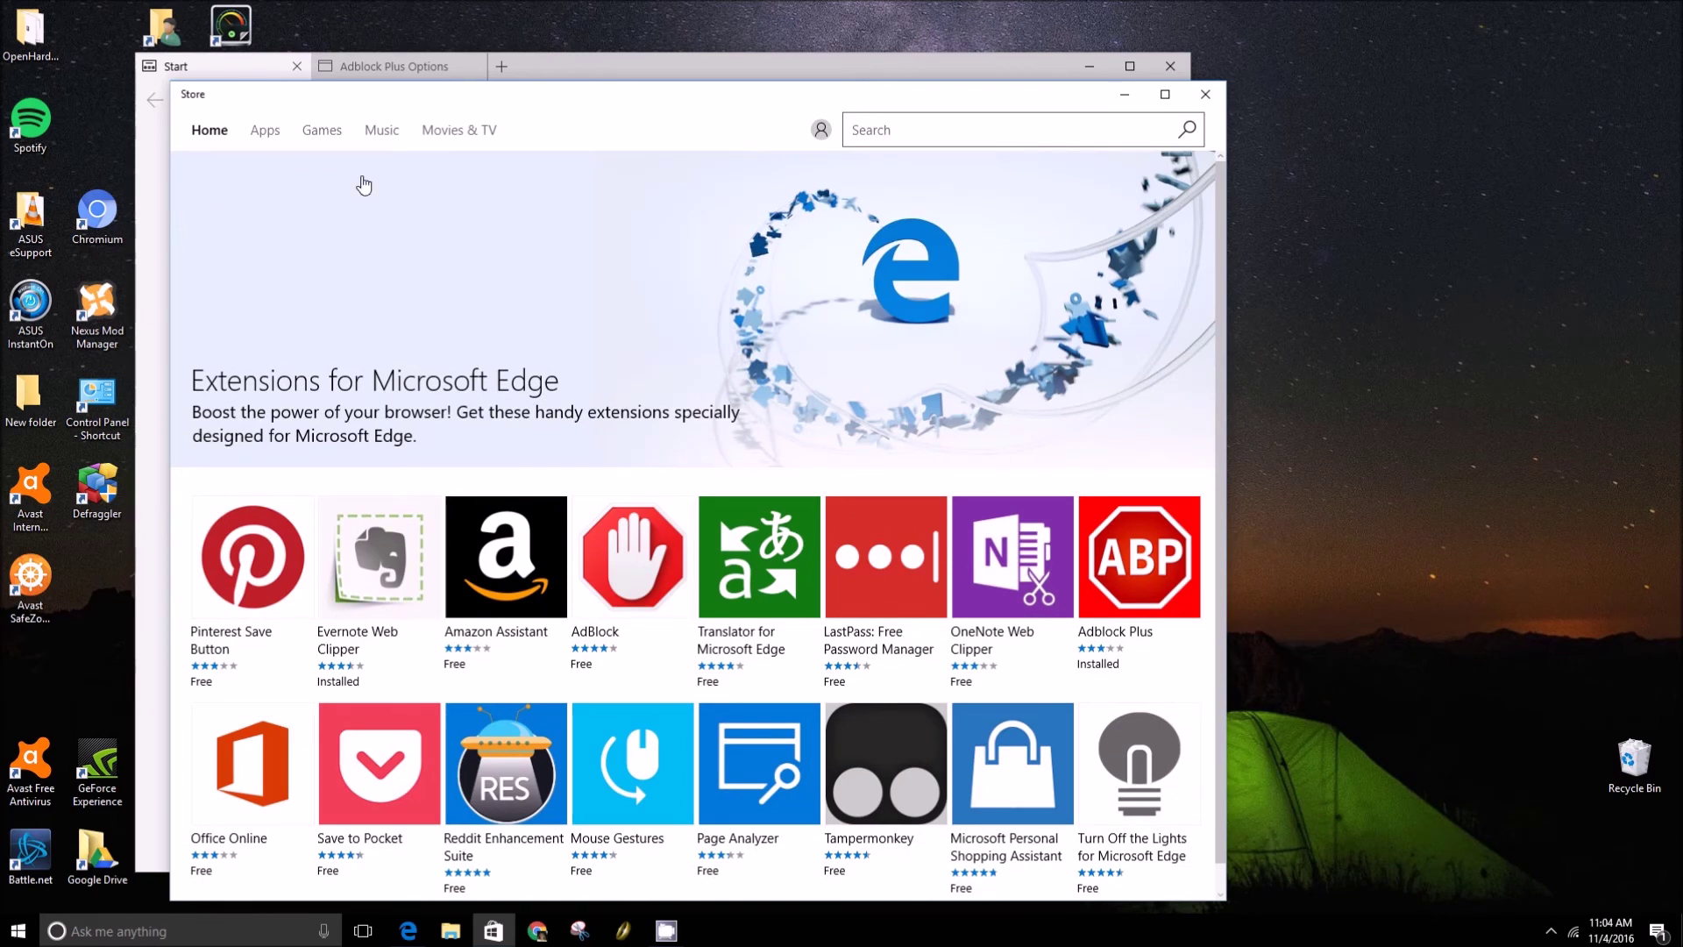
click(1205, 94)
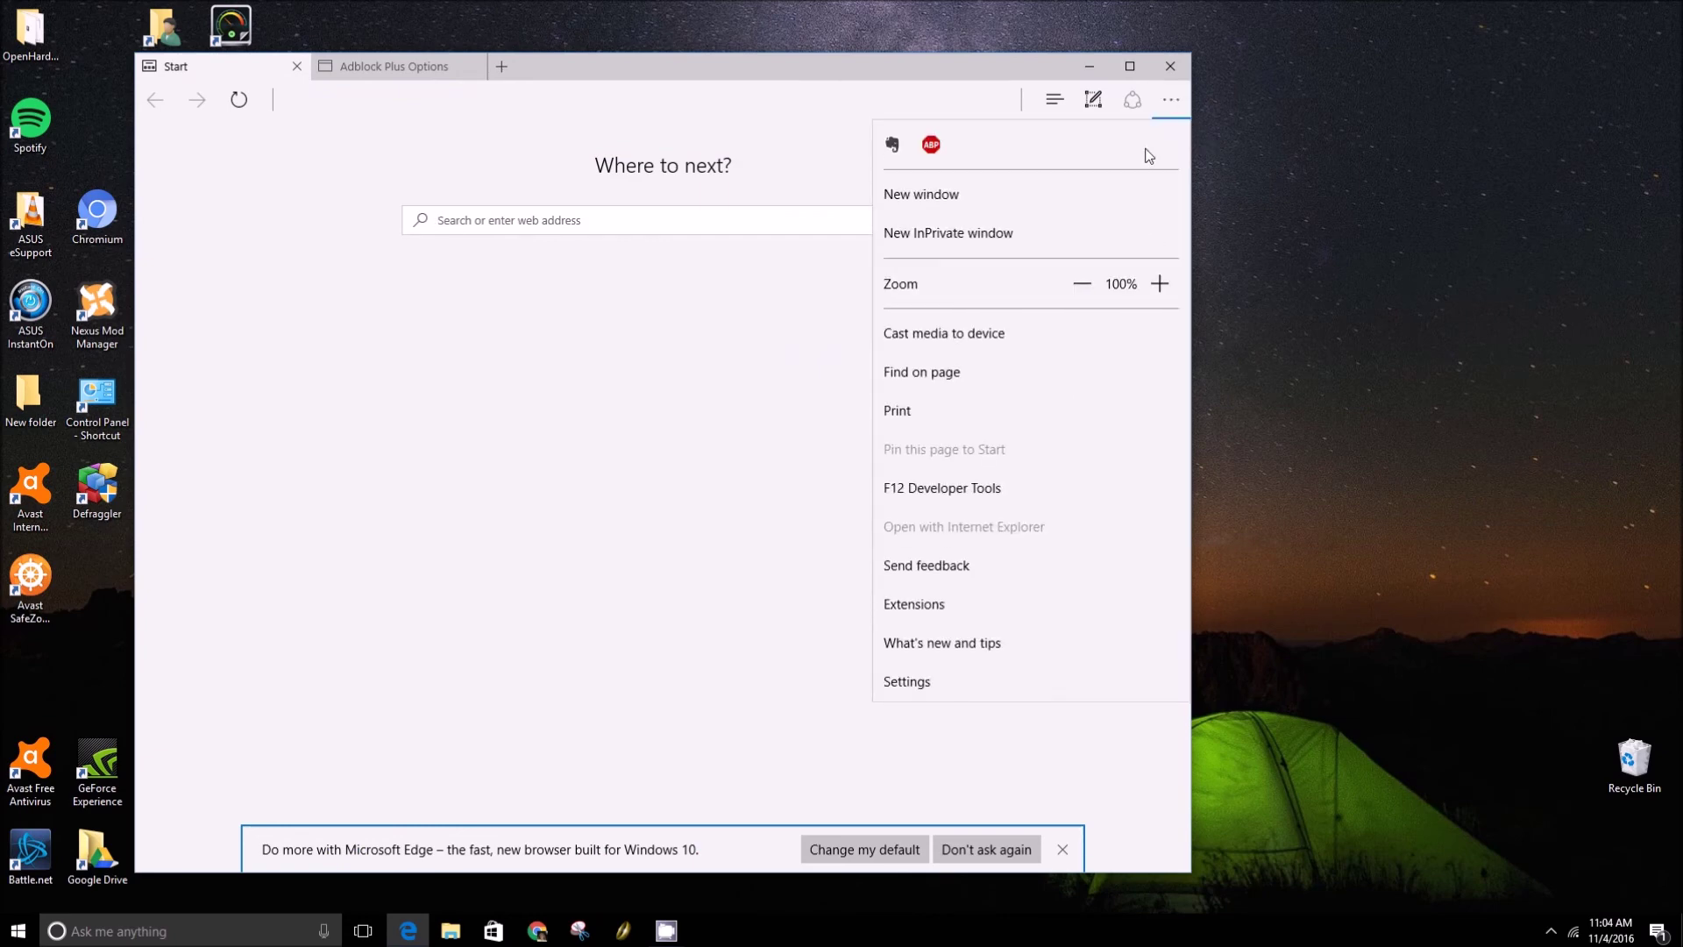
Open Evernote Web Clipper's options page from the Extensions list and scroll through it.
click(929, 604)
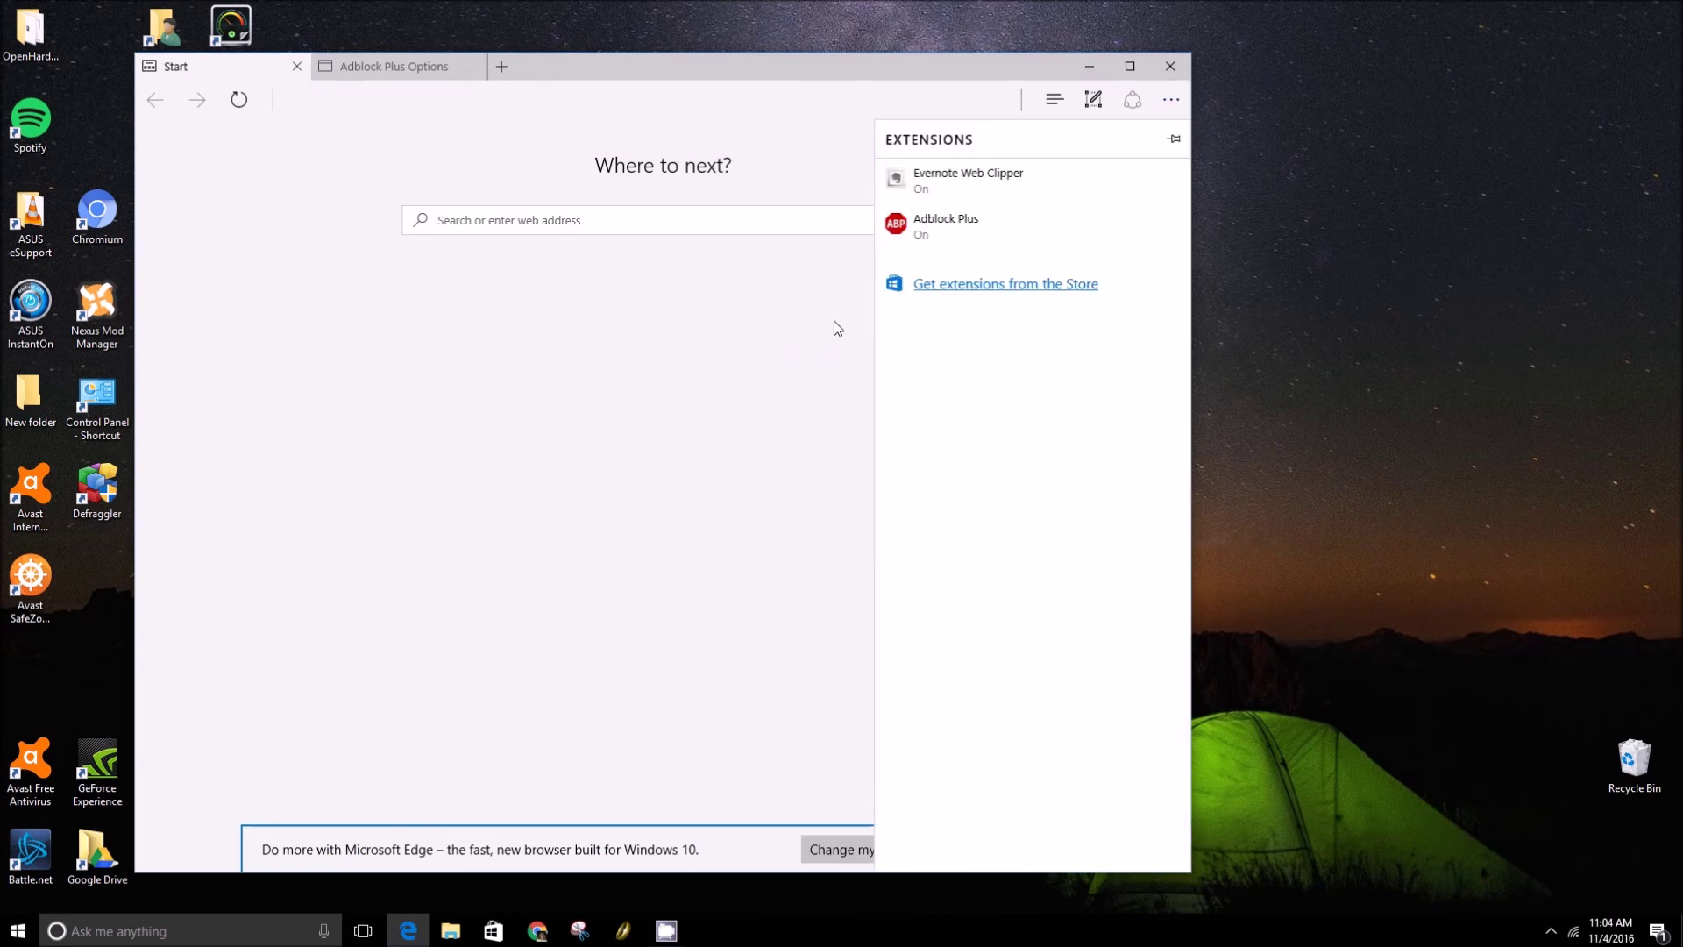
click(1008, 182)
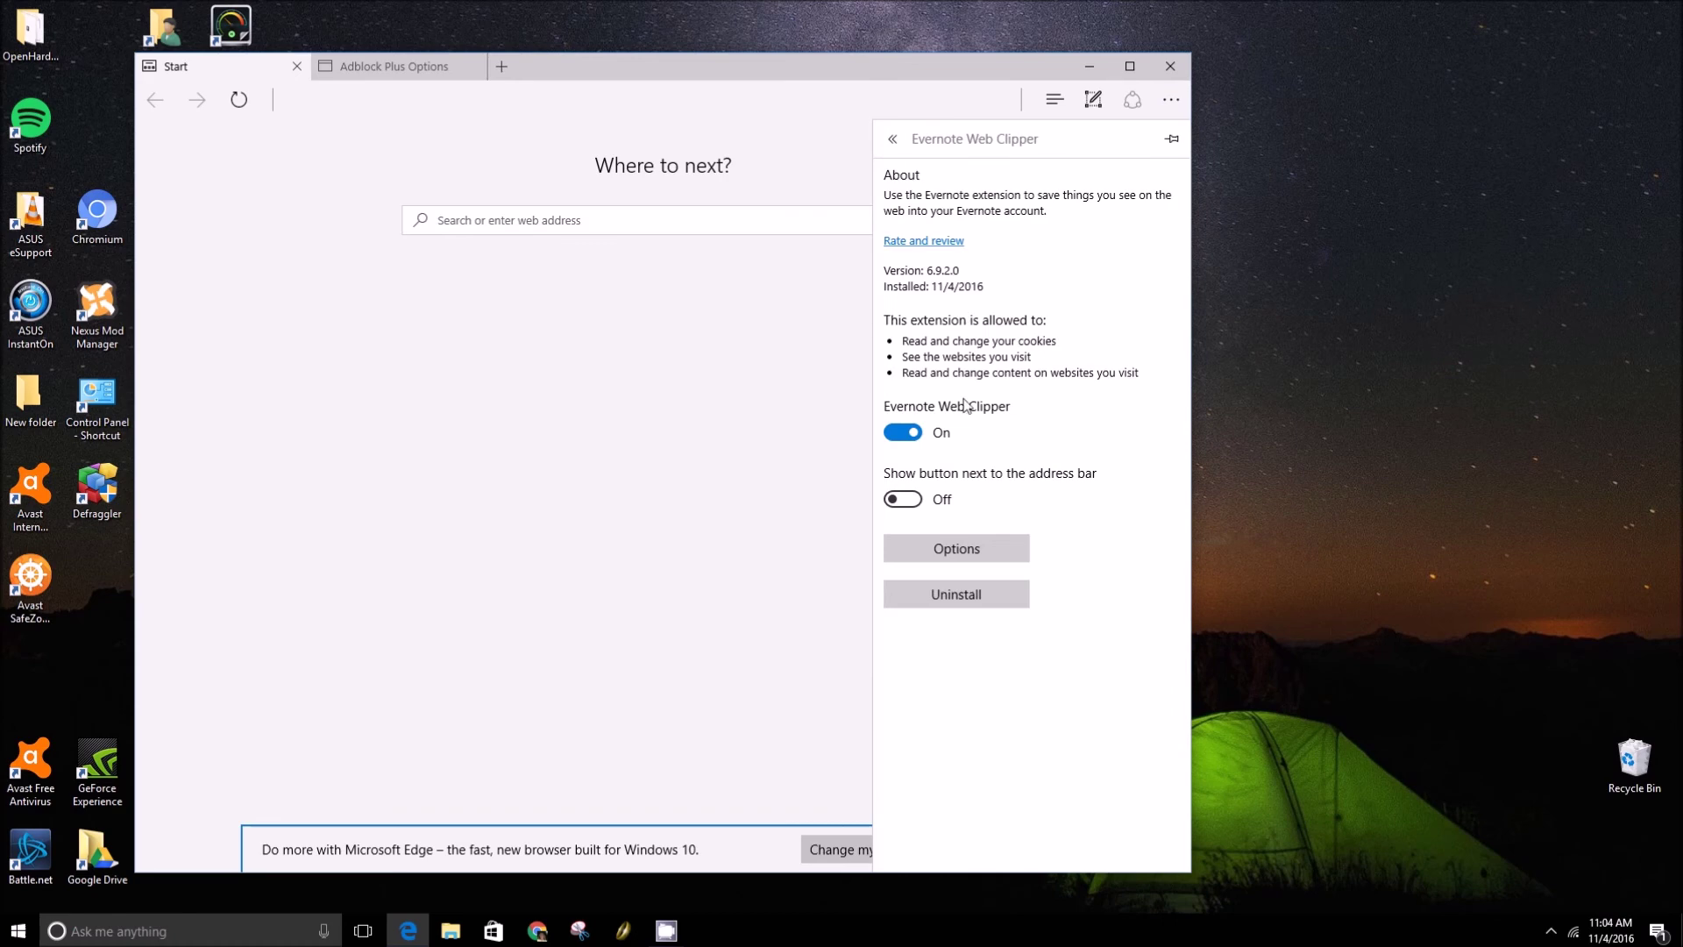
click(923, 554)
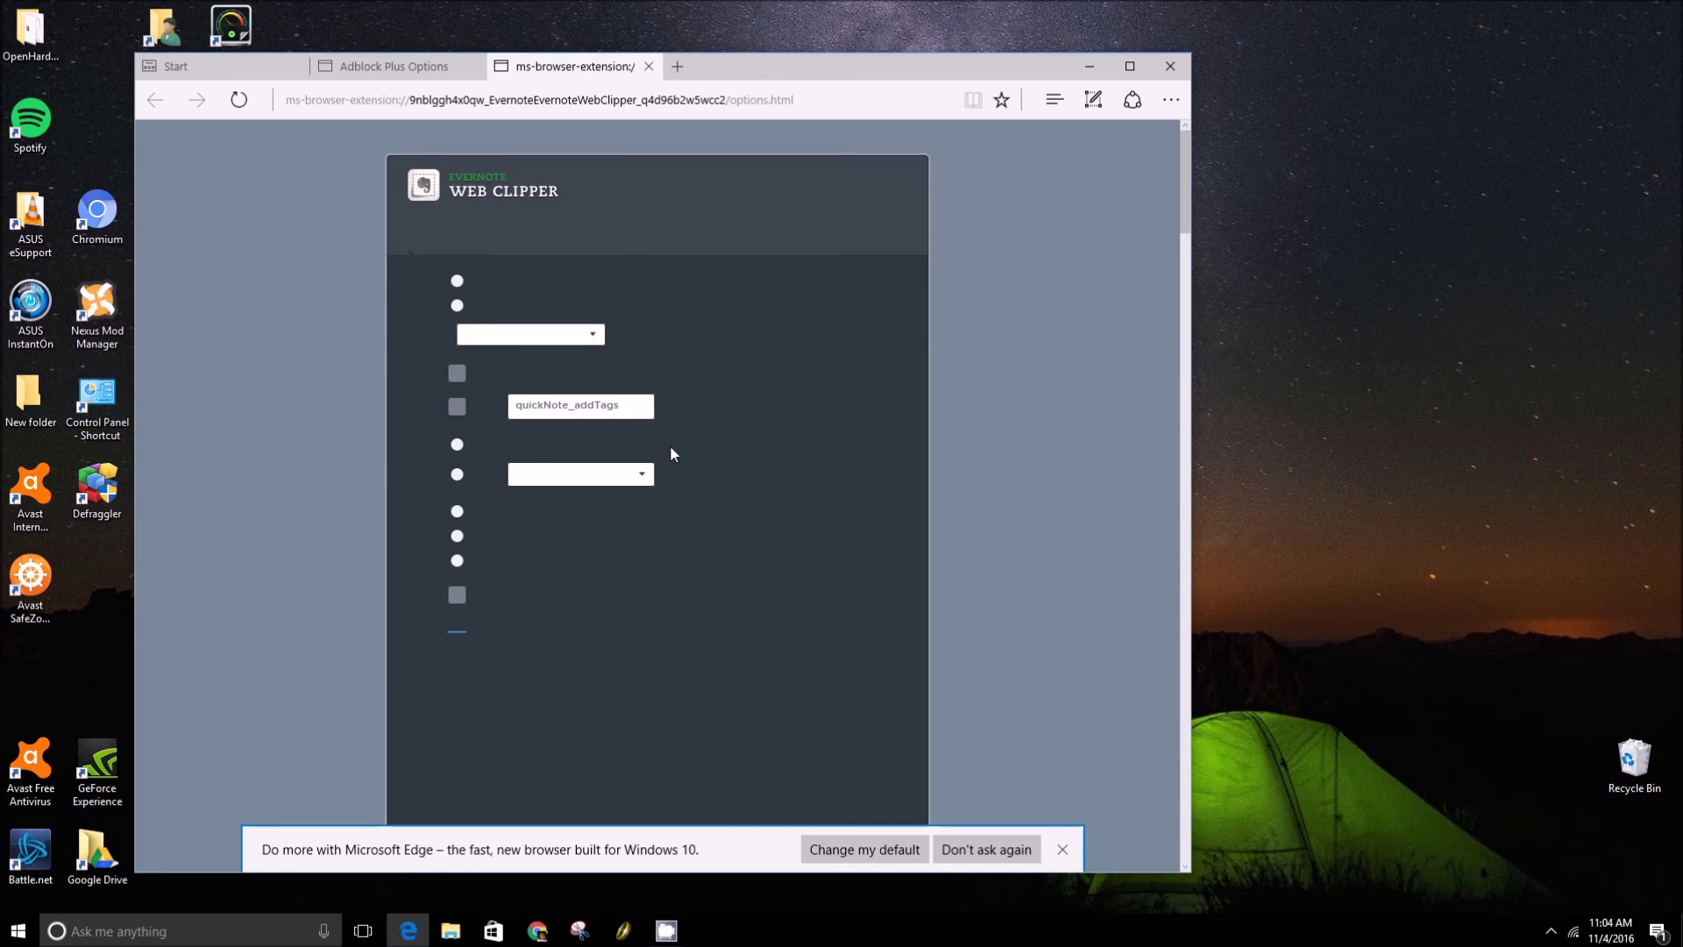
scroll(670, 370, down, 3)
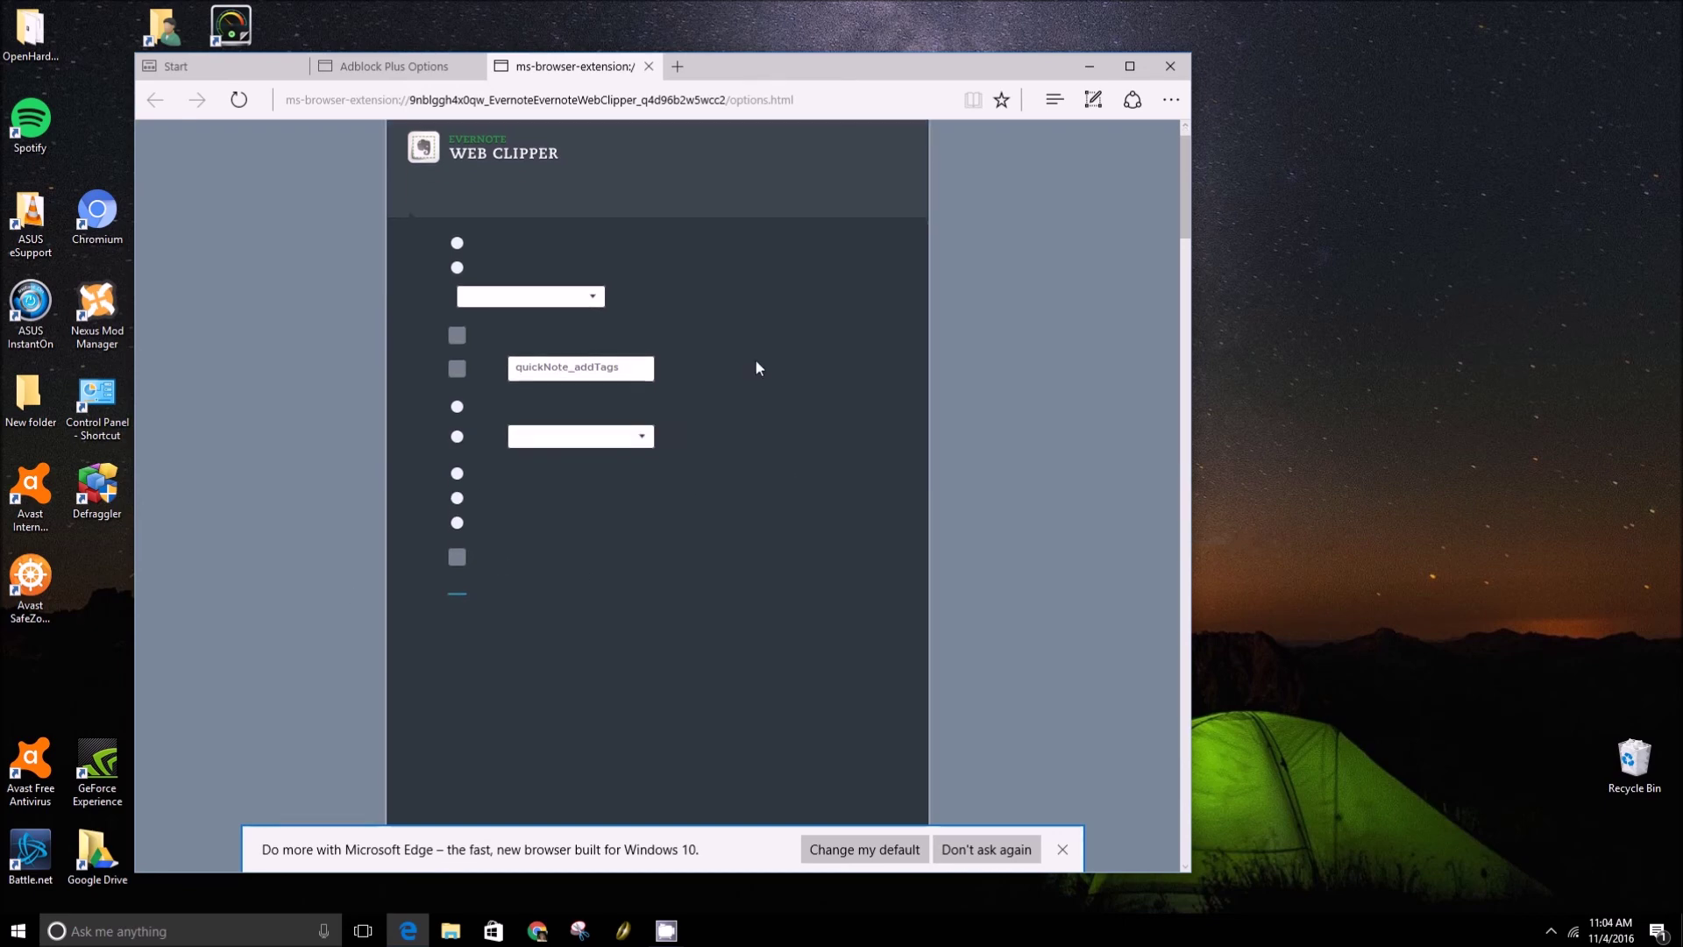
scroll(671, 323, up, 3)
scroll(648, 358, down, 5)
scroll(685, 361, up, 5)
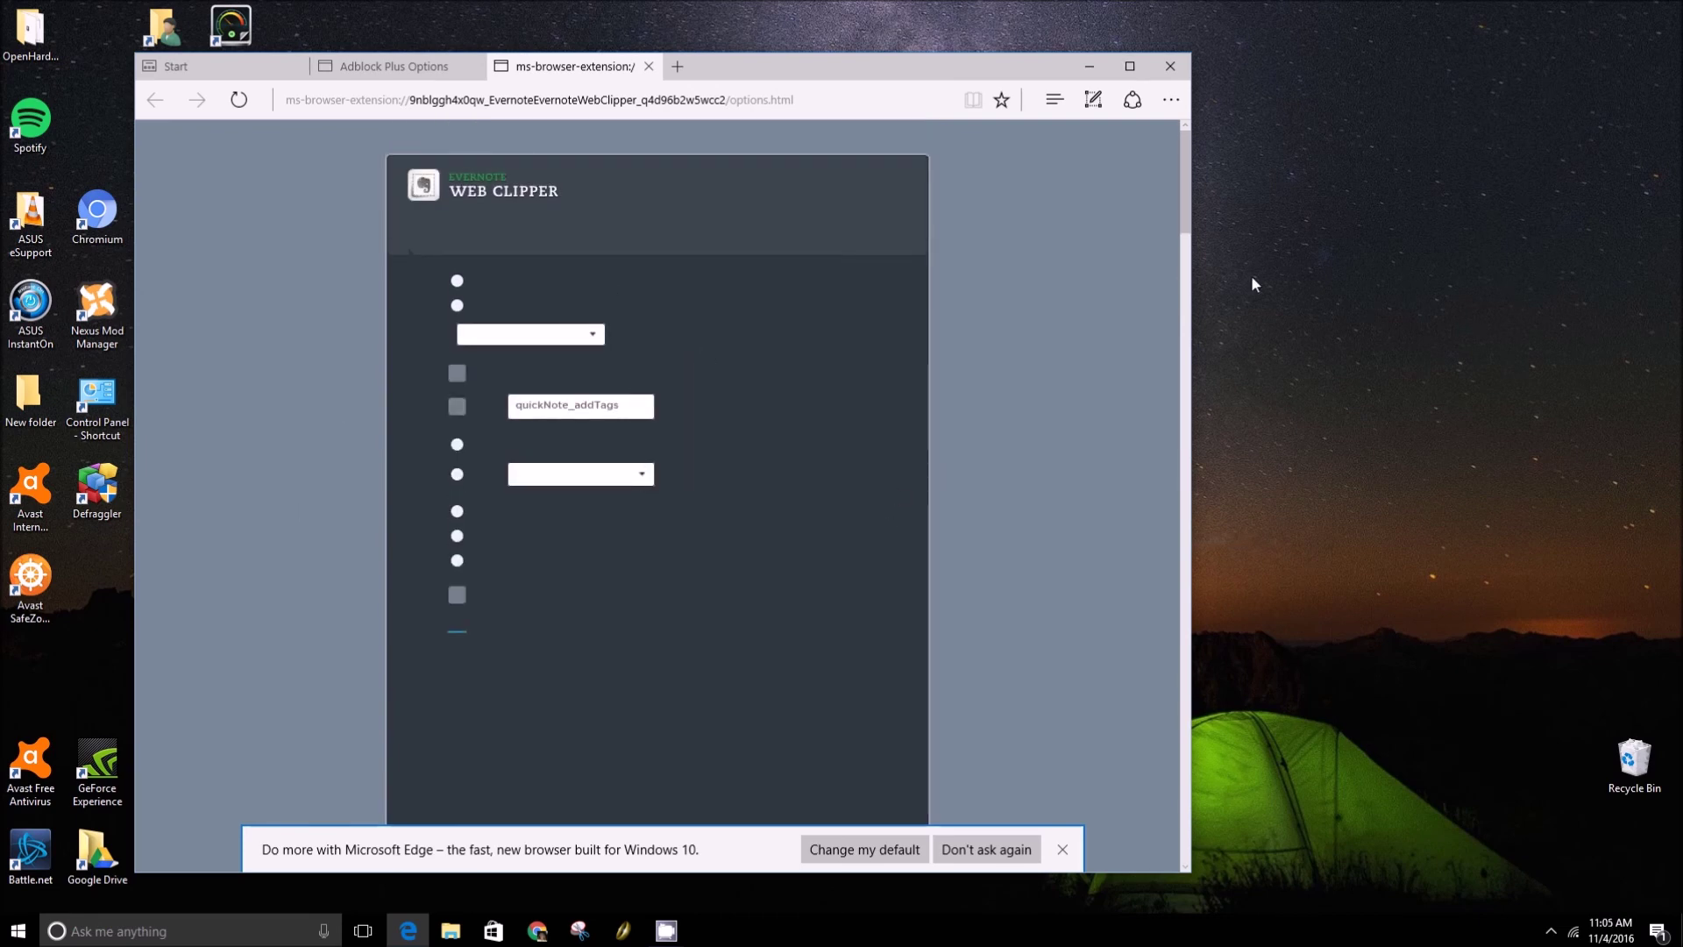
click(372, 63)
Switch to the Start tab, leaving both extension options tabs open.
click(224, 71)
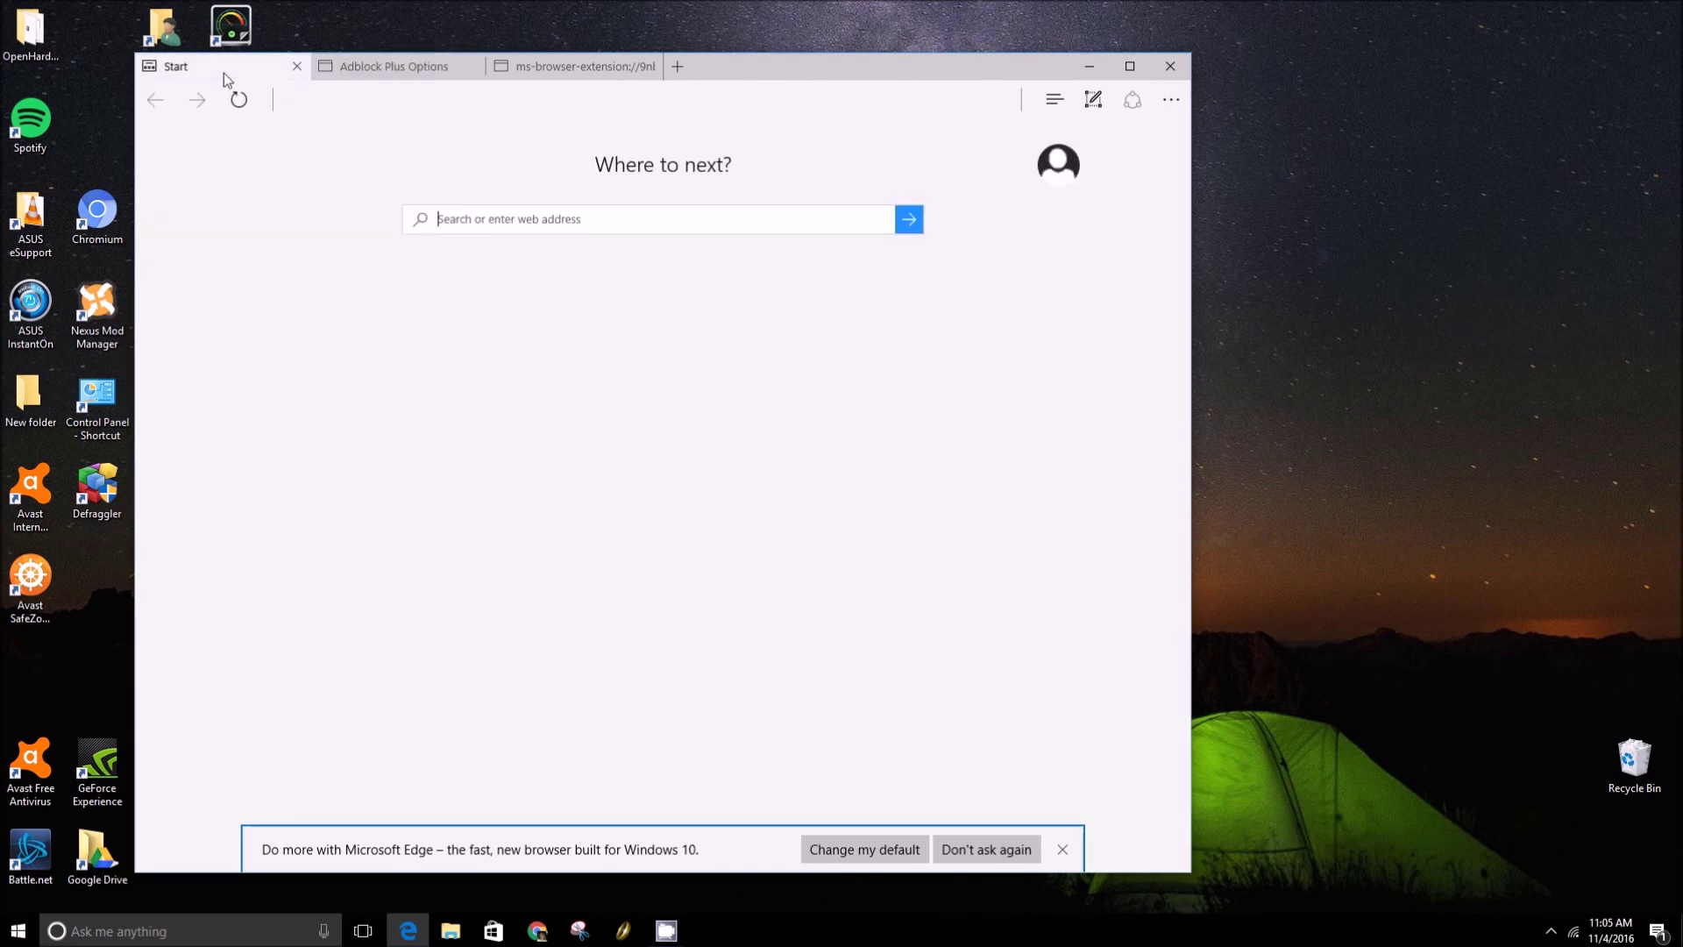